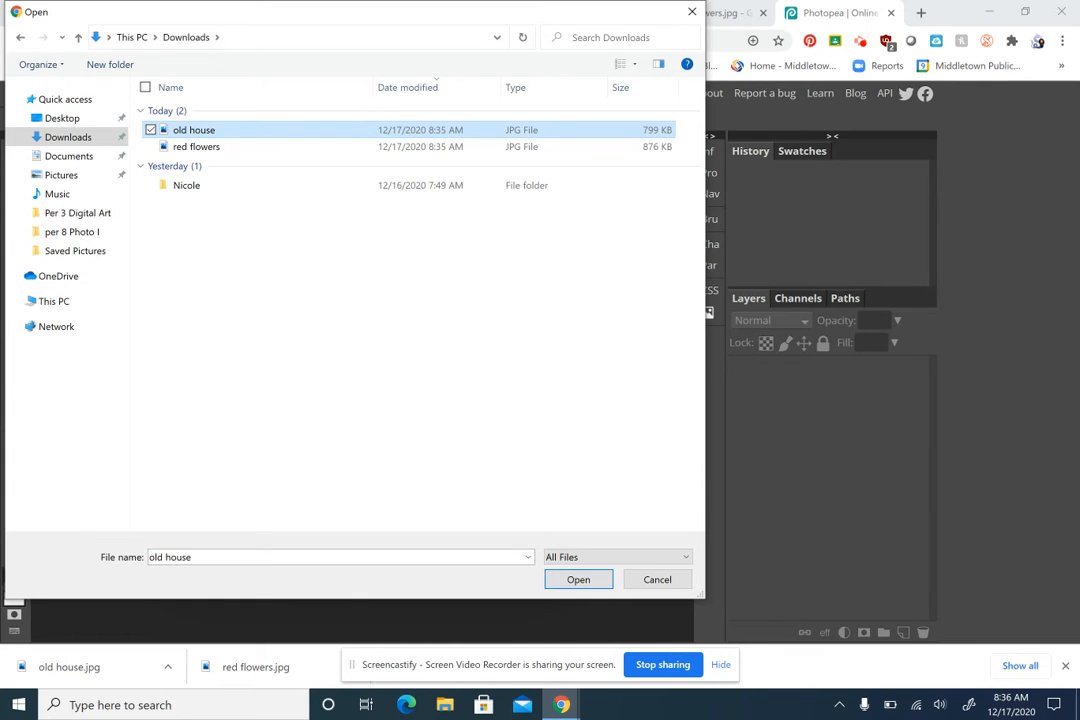
Open the old house and red flowers JPG images together from the Downloads folder
left_click(197, 147, "ctrl")
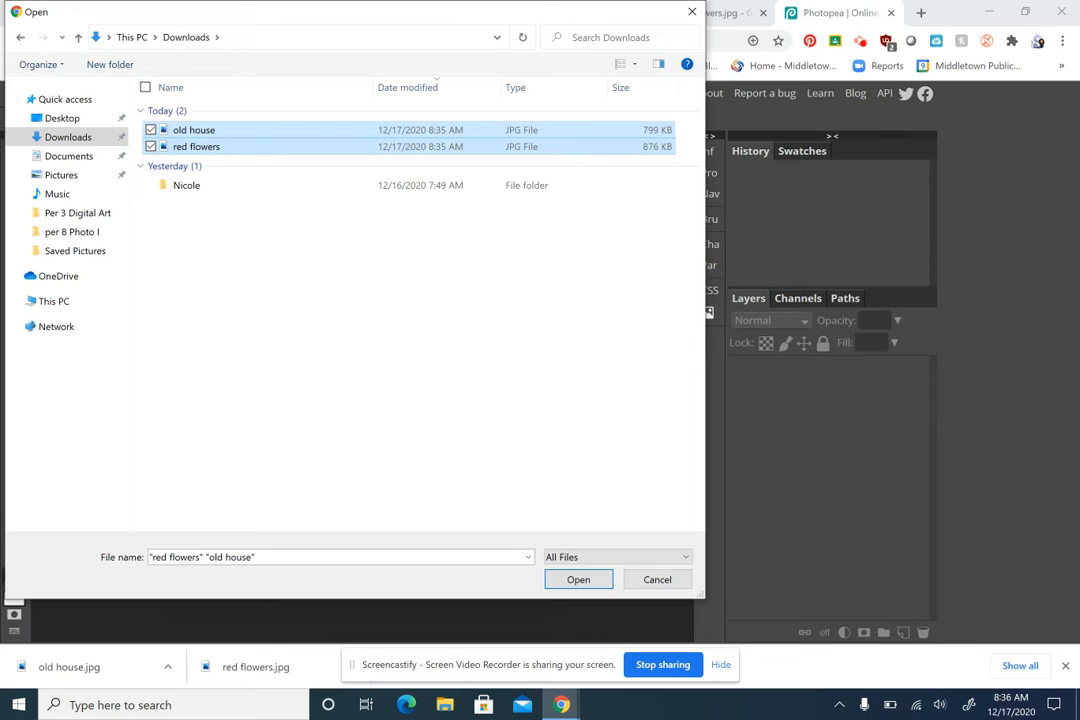
left_click(590, 579)
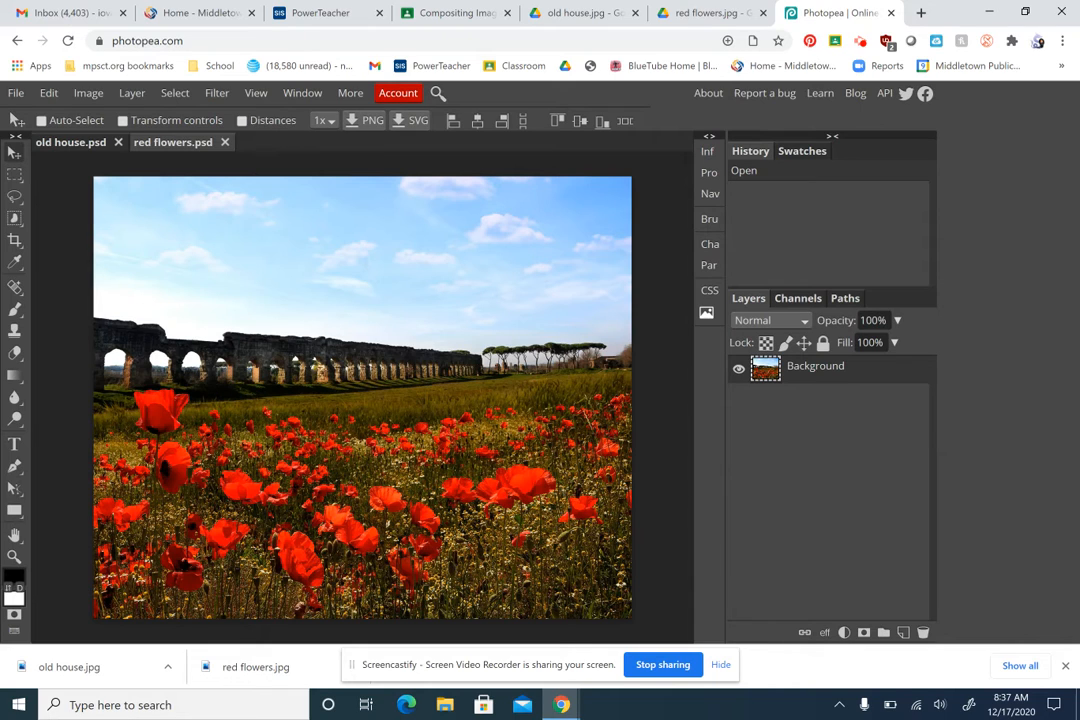
Create a new project from the 8 x 12 in photo preset with a white background
left_click(16, 92)
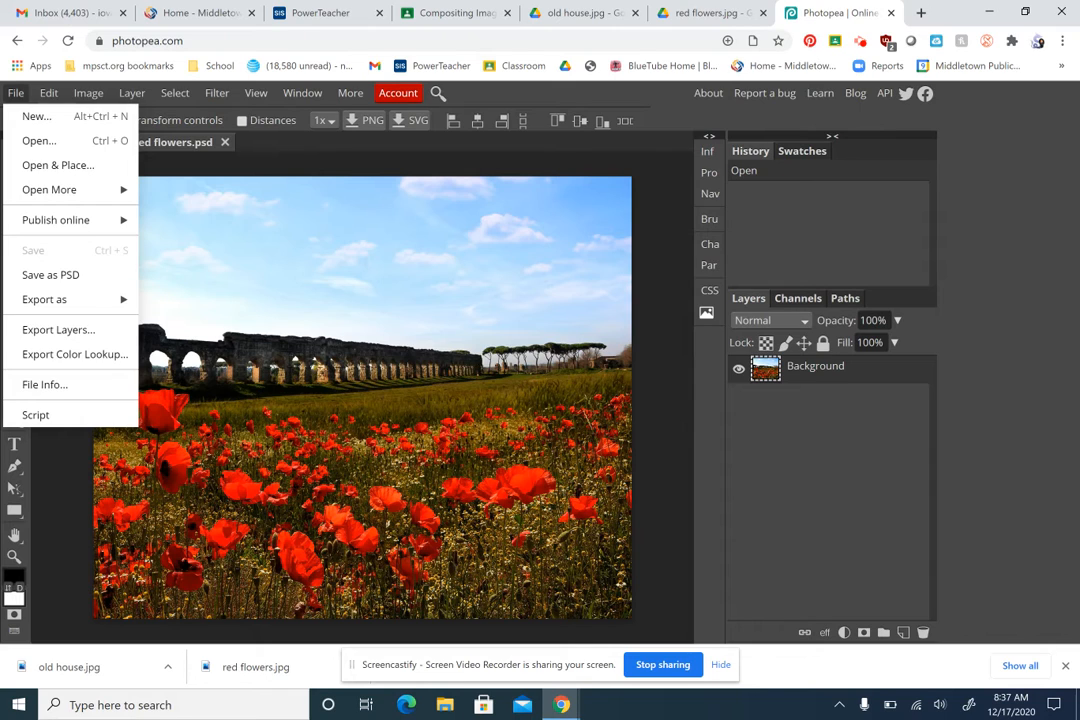
left_click(37, 117)
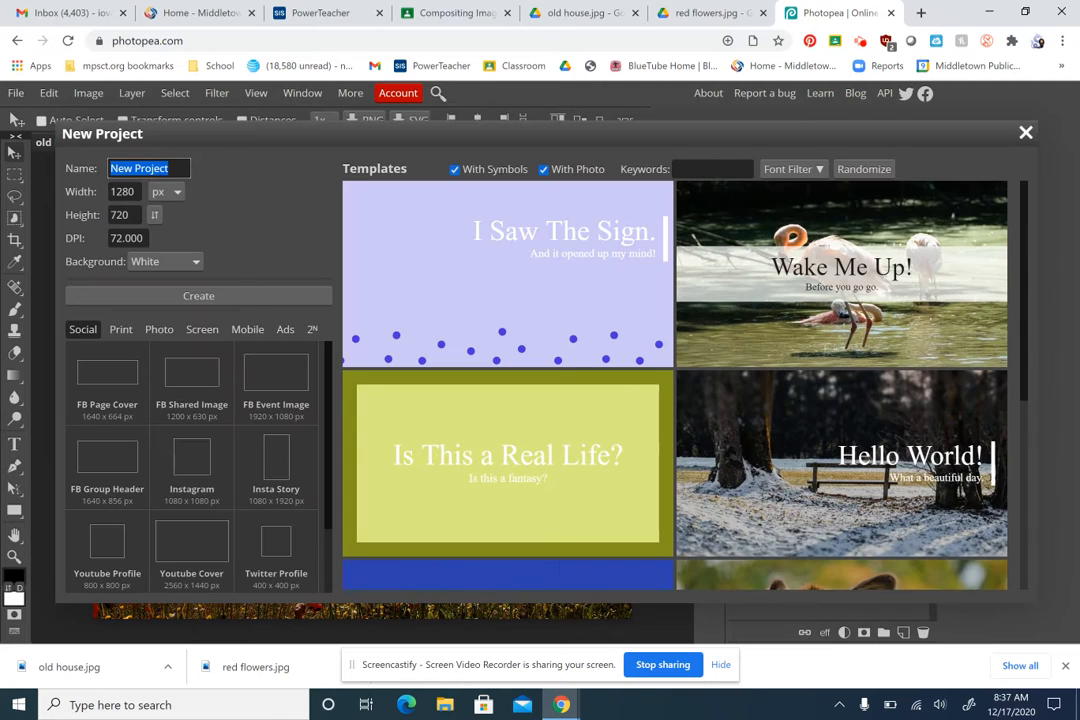
left_click(159, 330)
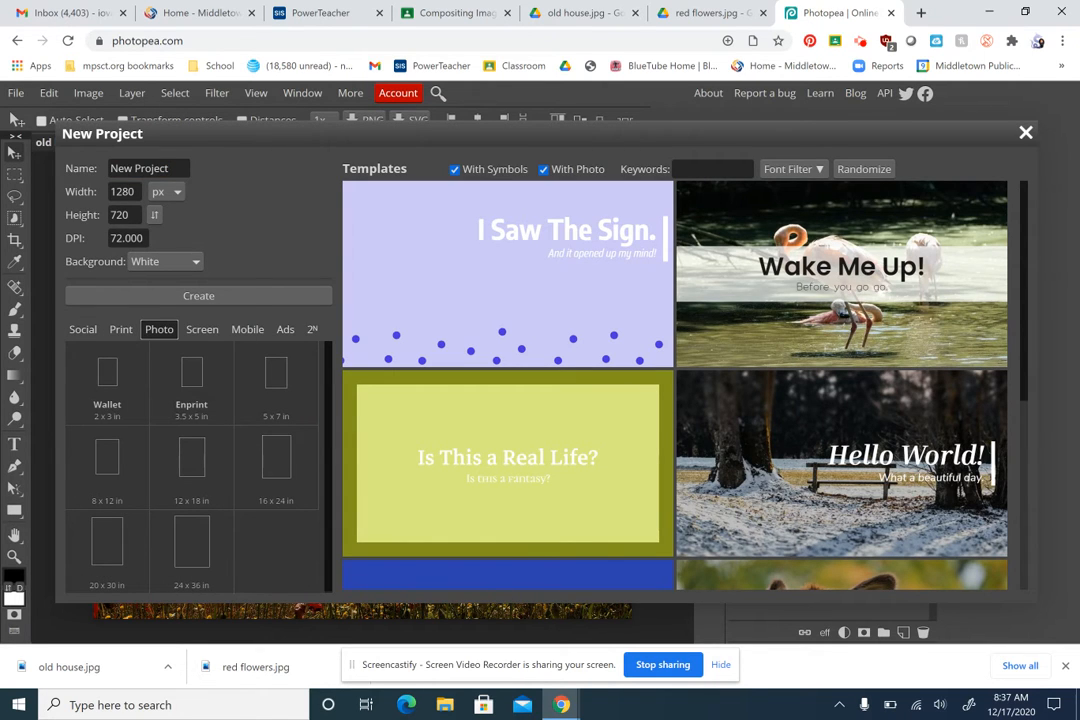
left_click(107, 465)
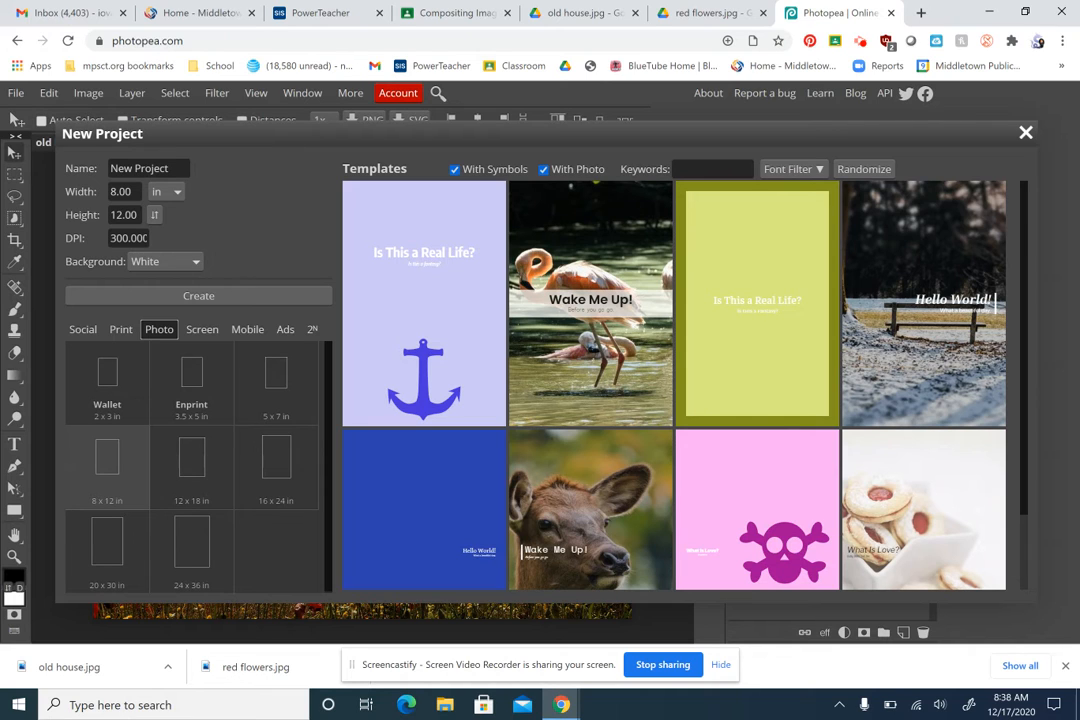
left_click(198, 296)
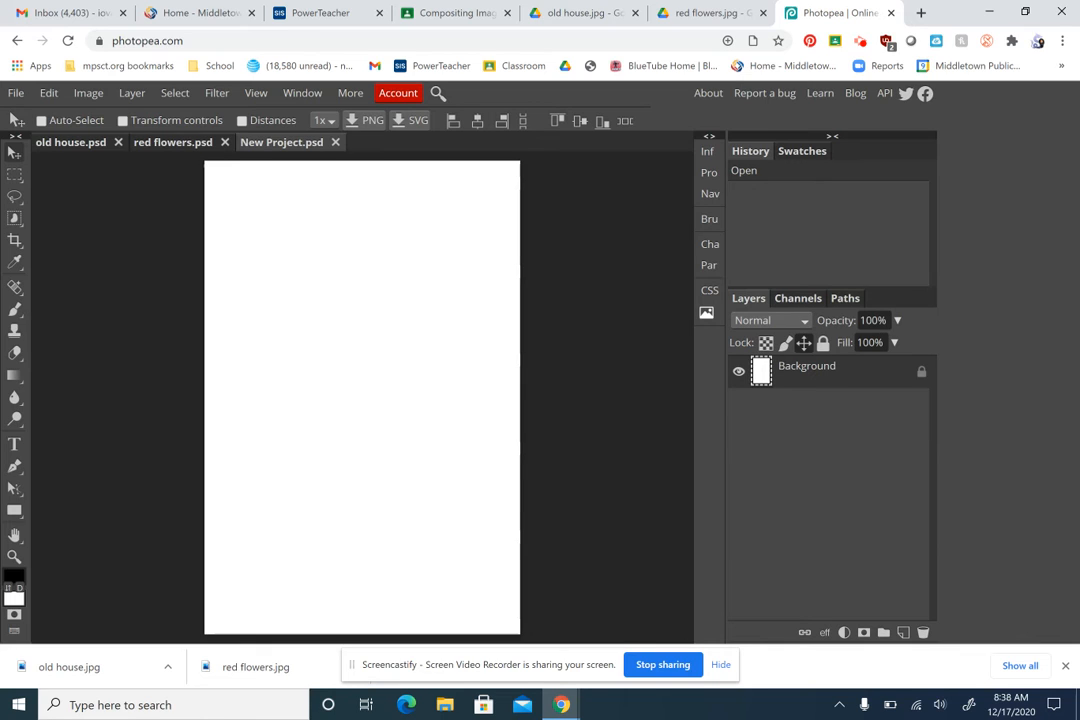
Rotate the blank new project's whole canvas 90° clockwise into landscape orientation
left_click(172, 142)
left_click(70, 142)
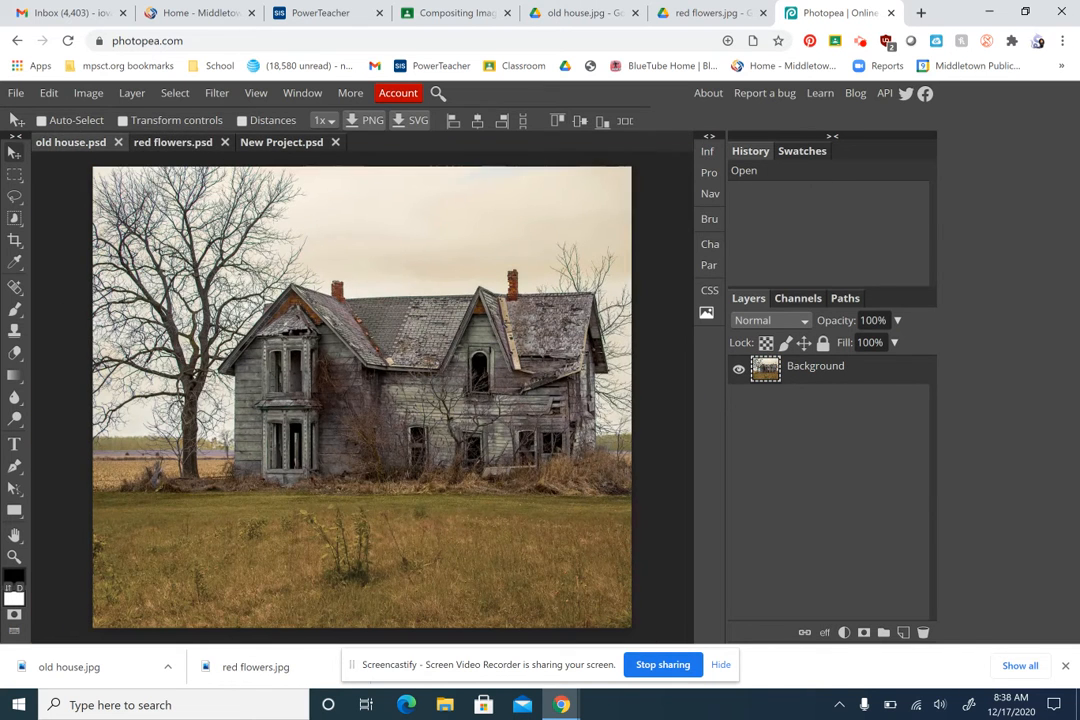
left_click(281, 142)
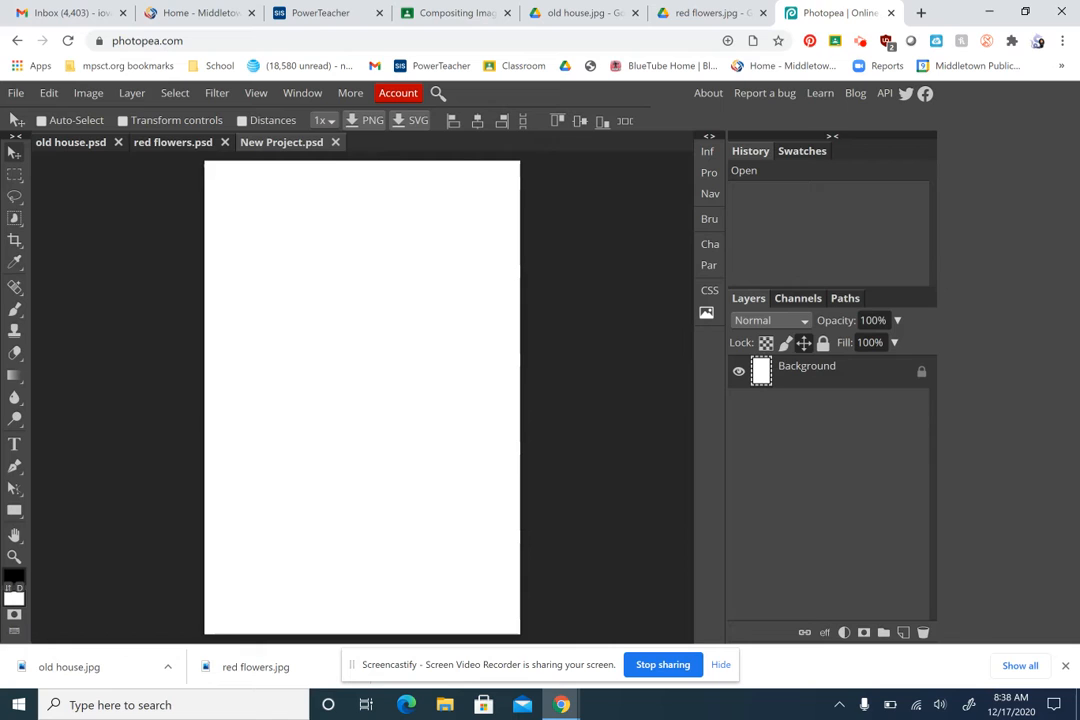
left_click(88, 92)
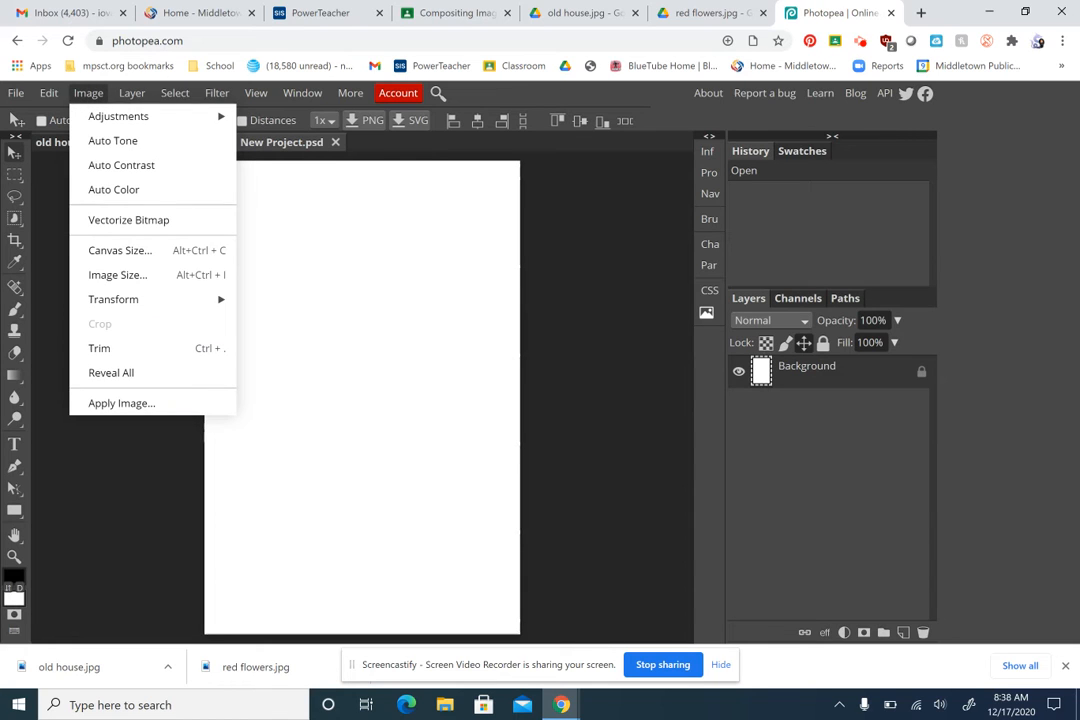
left_click(174, 299)
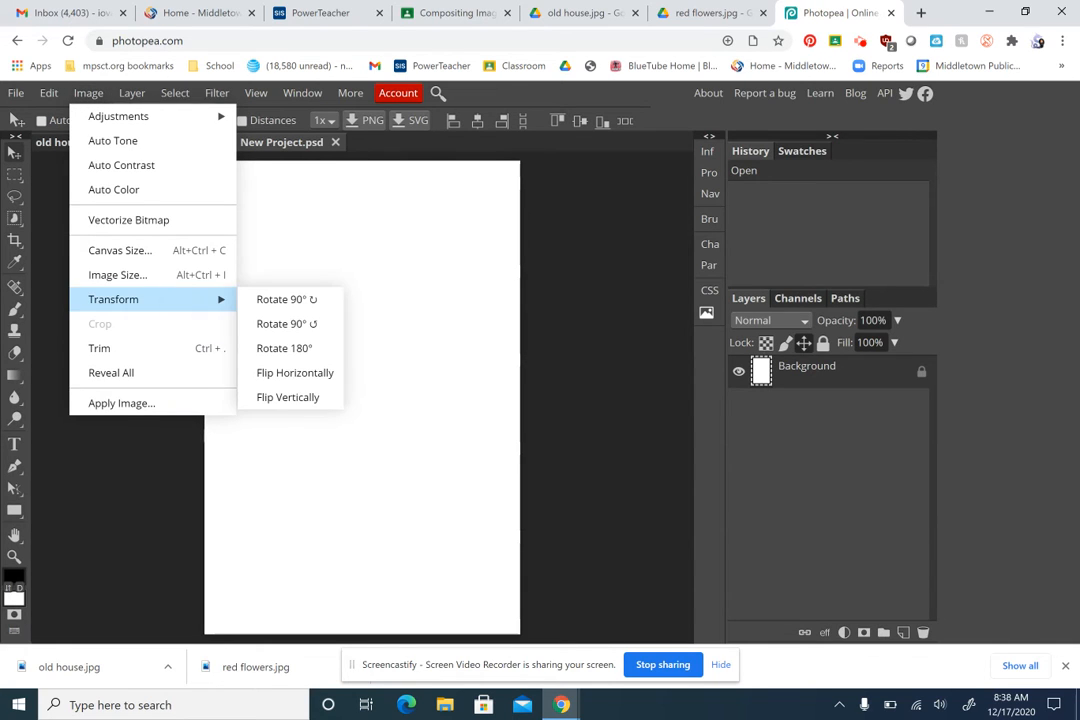
left_click(286, 300)
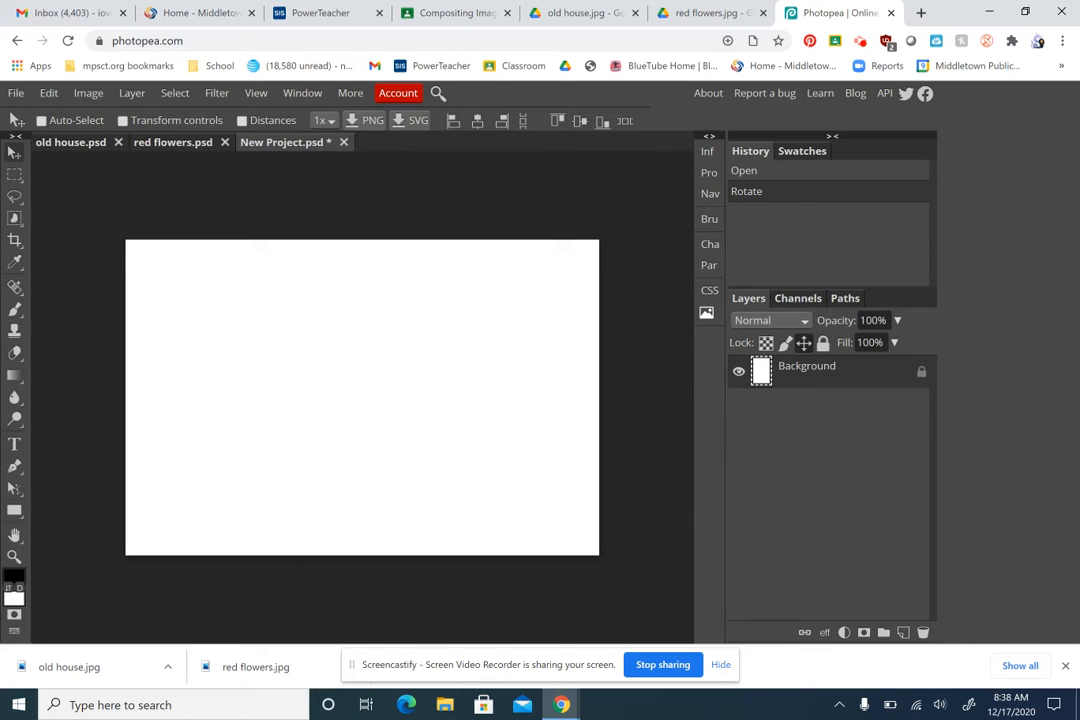
Copy the entire red flowers image and paste it into the new project, allowing clipboard access
left_click(173, 142)
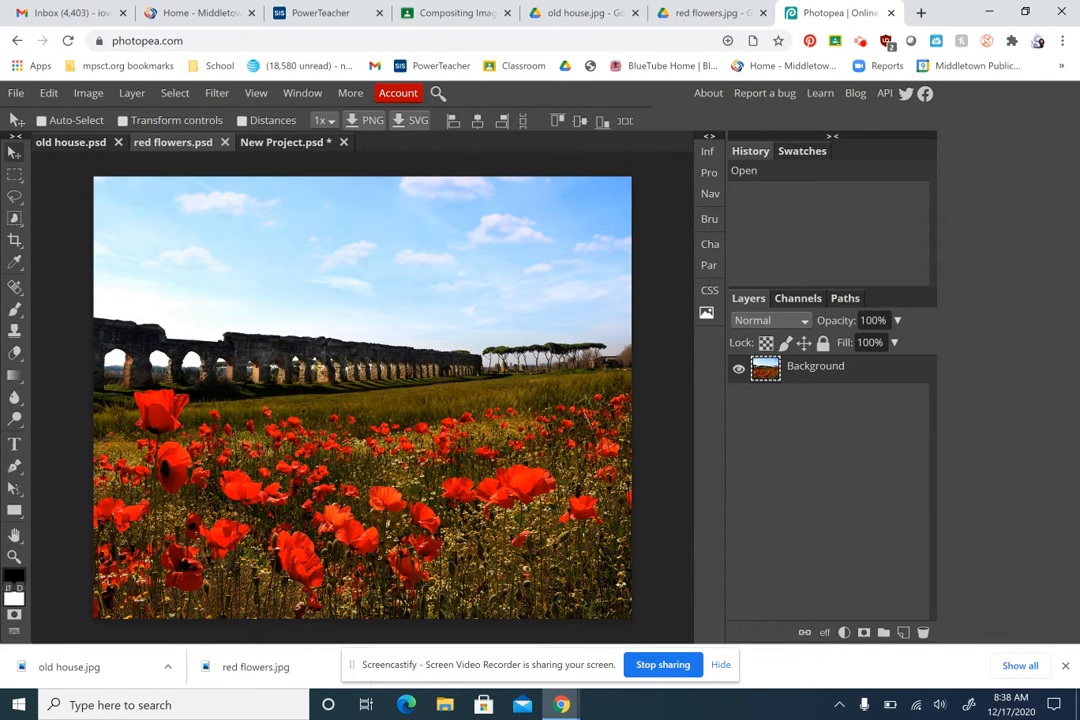
left_click(285, 142)
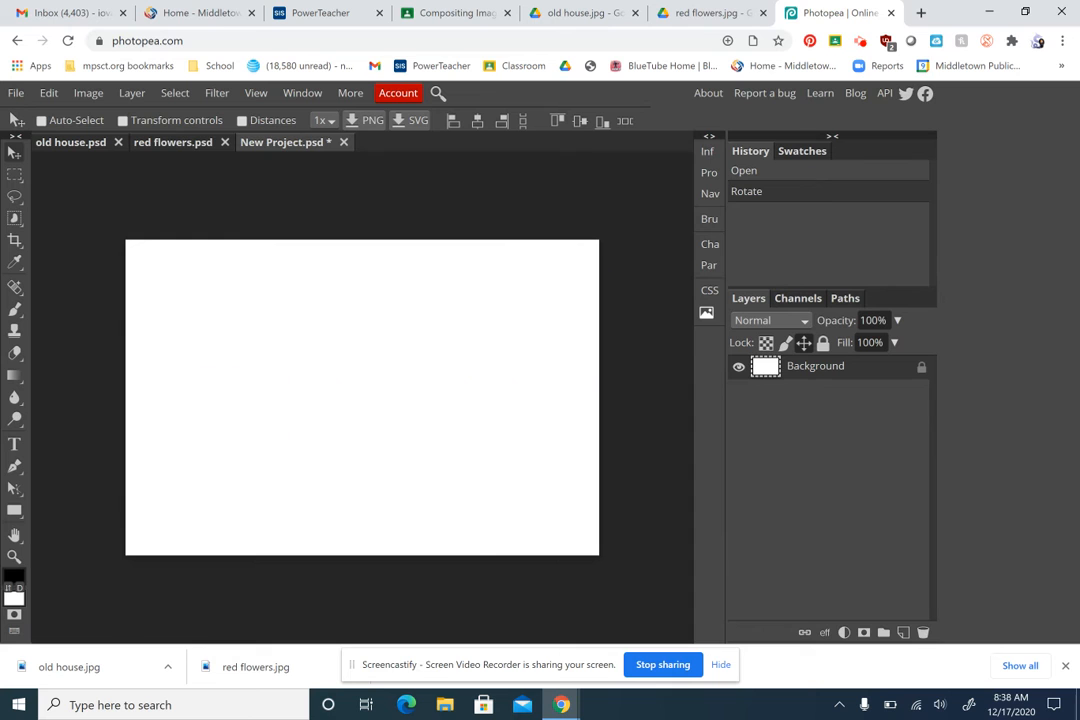
left_click(173, 142)
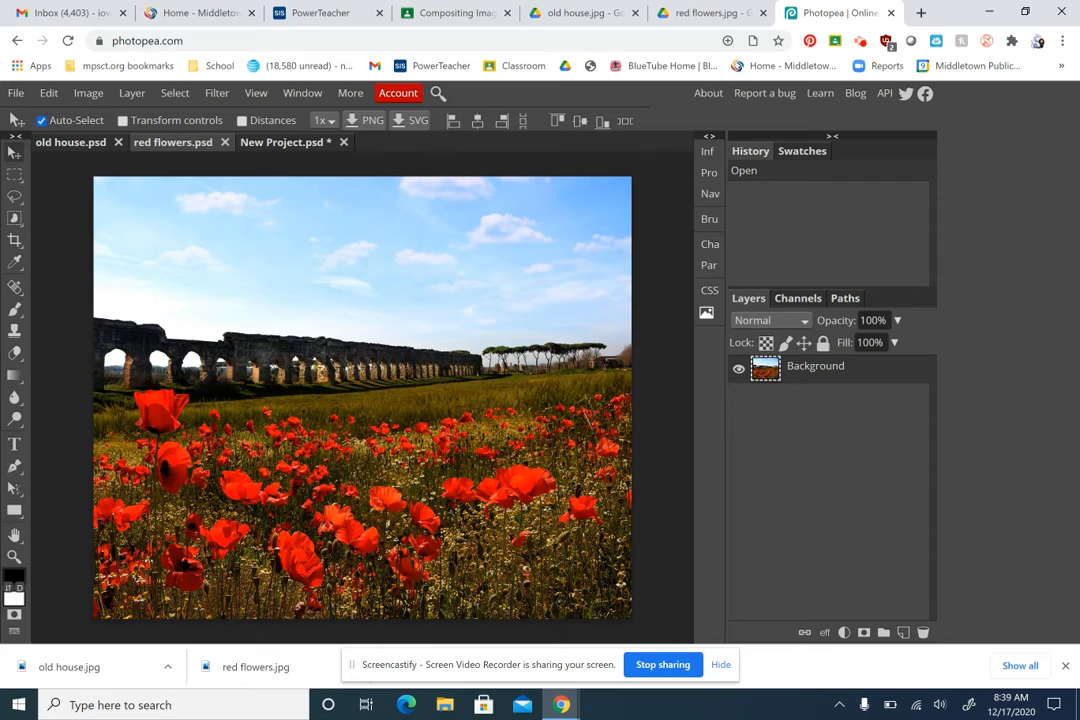
key("ctrl+a")
key("ctrl+c")
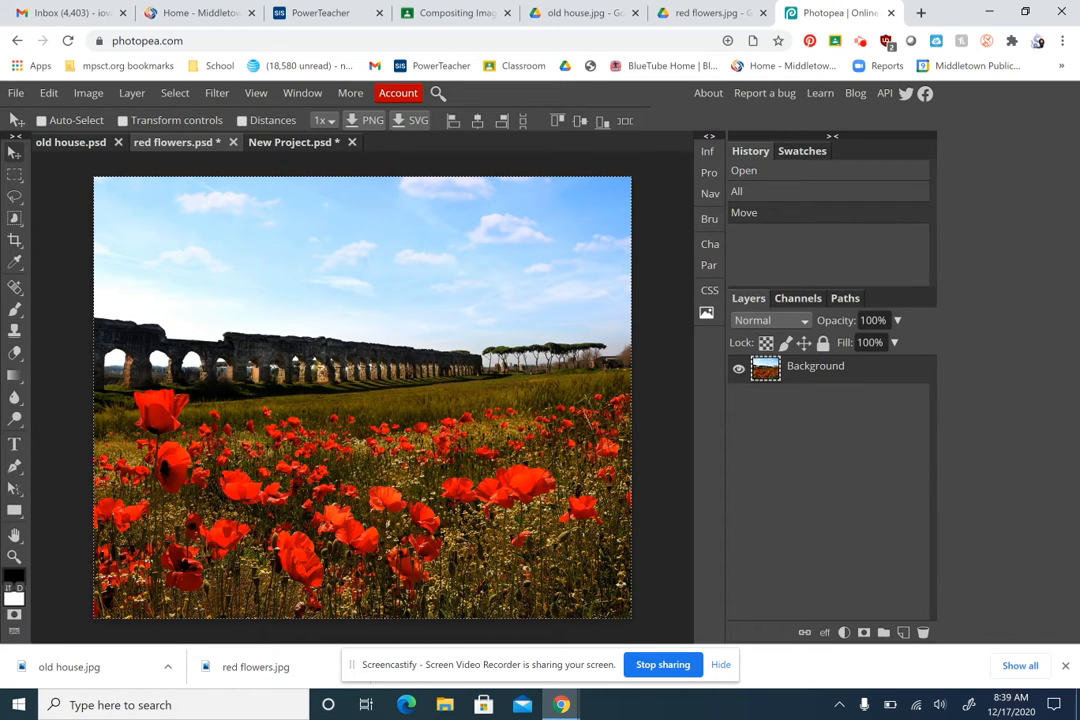
left_click(41, 120)
left_click(41, 120)
left_click(295, 144)
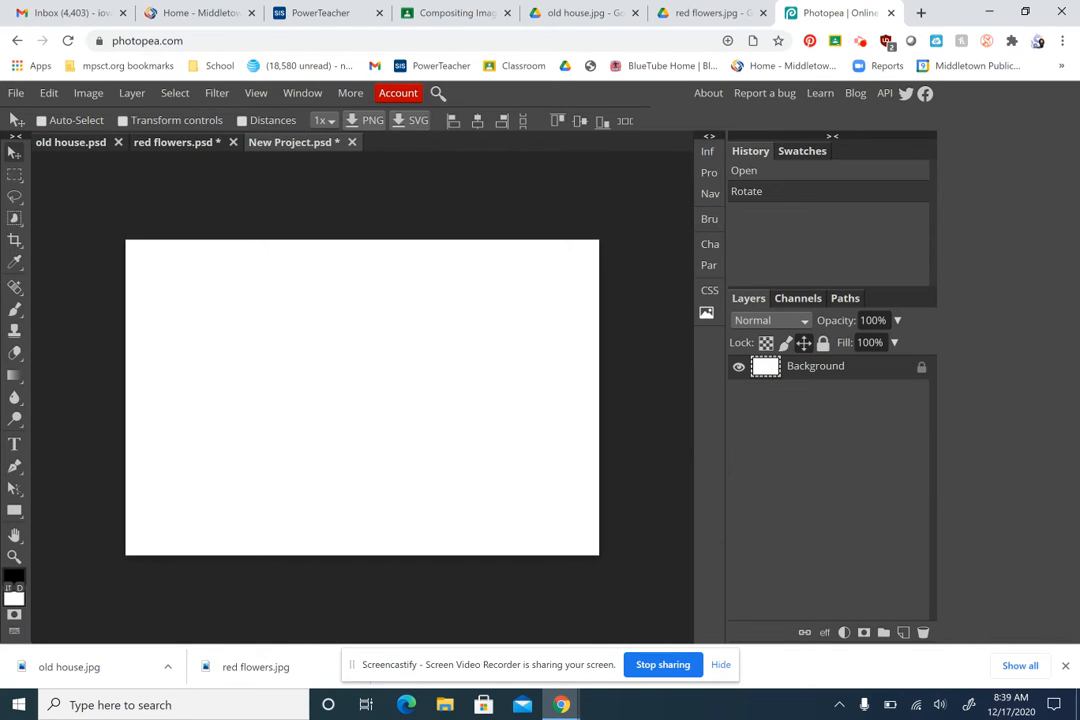
left_click(41, 120)
key("ctrl+v")
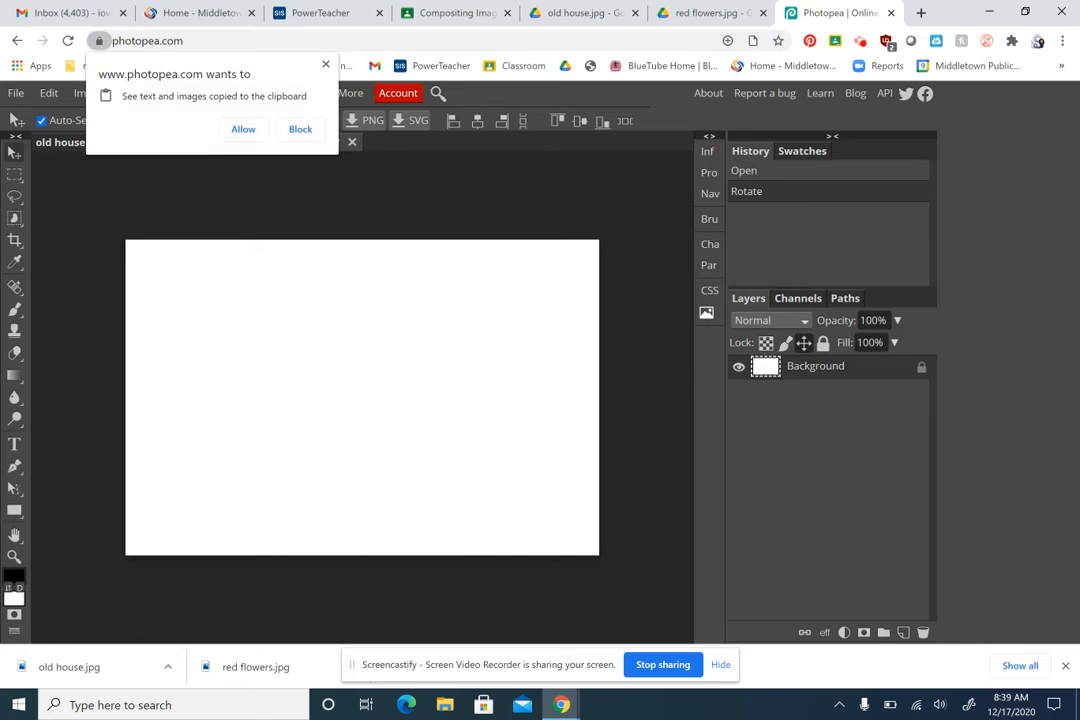
left_click(243, 129)
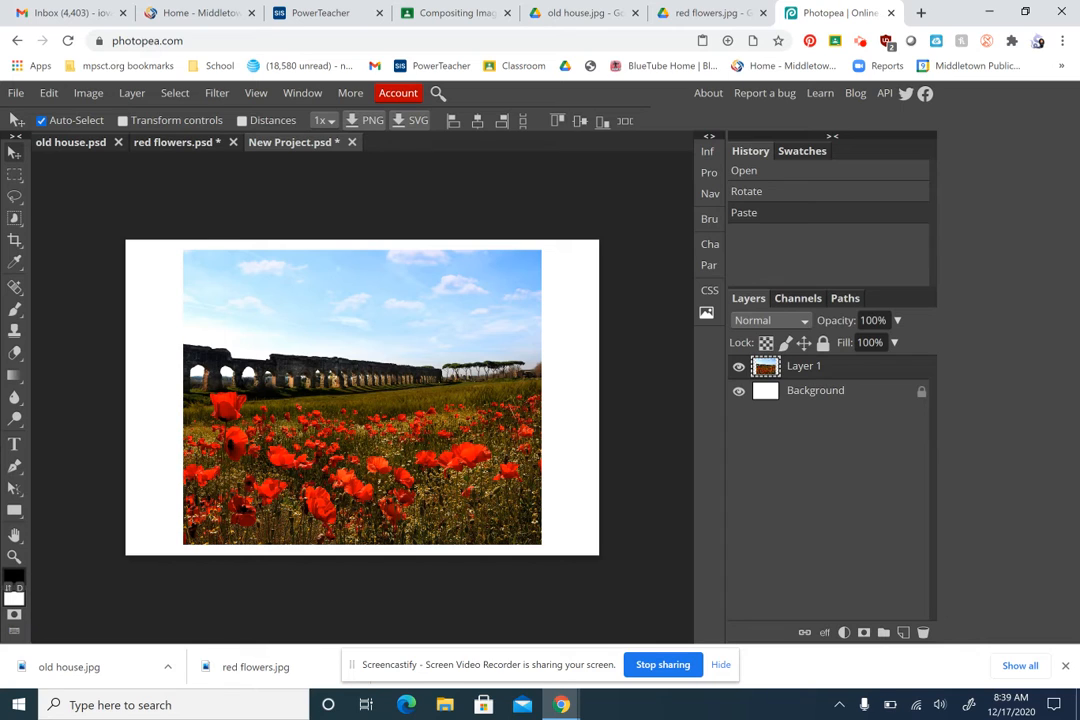
Free-transform the flowers layer to about 133.75% proportionally and position it to cover the whole canvas
left_click(48, 92)
left_click(91, 458)
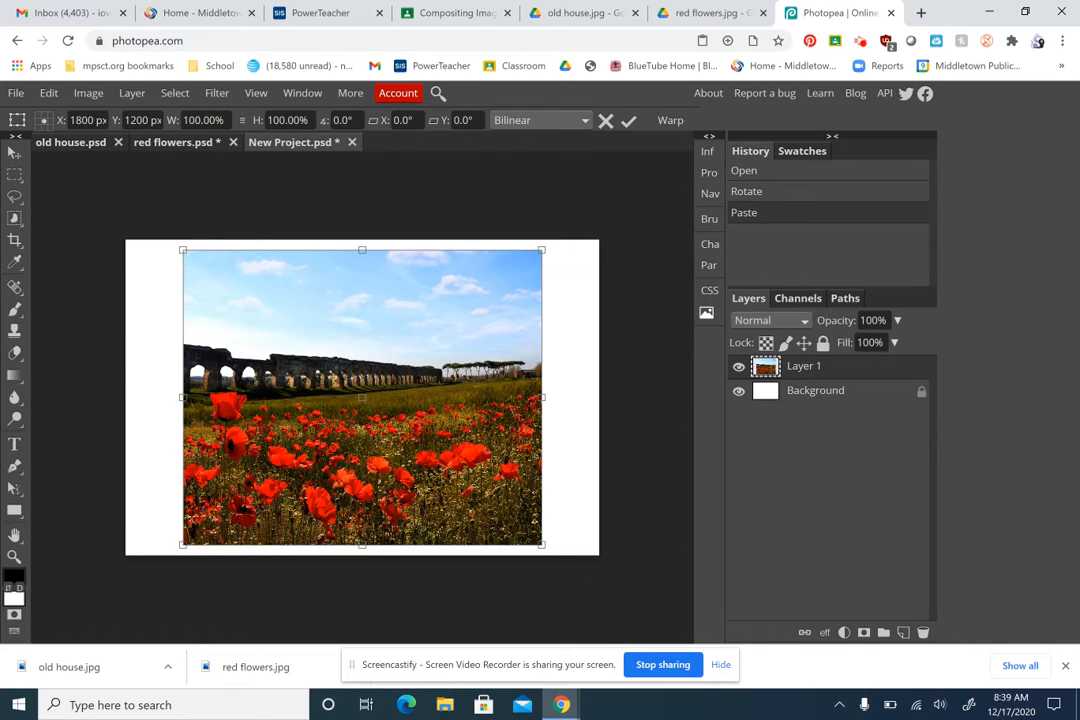
left_click_drag(362, 400, 344, 423)
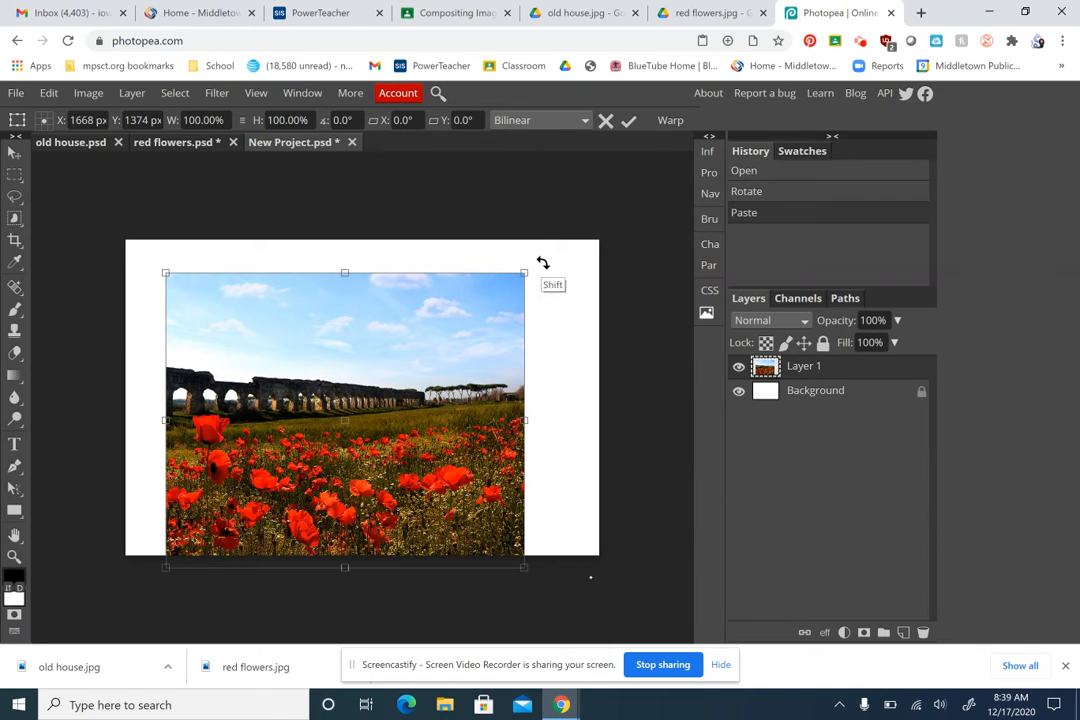
left_click_drag(524, 272, 622, 191)
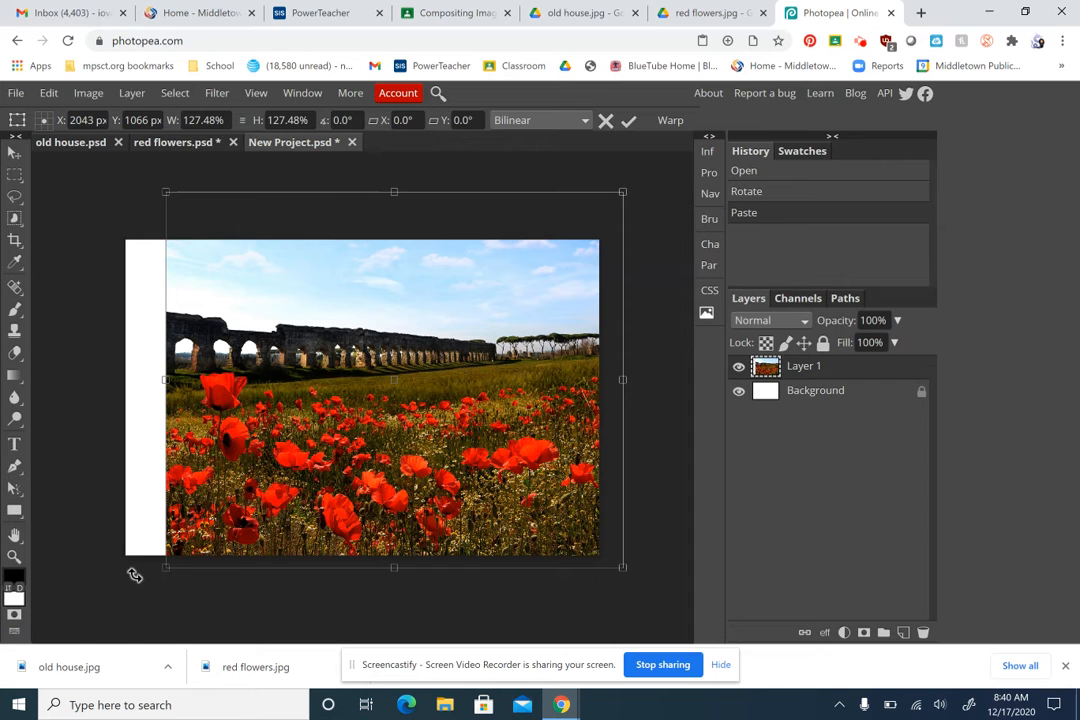
left_click_drag(525, 341, 522, 340)
left_click_drag(472, 351, 480, 340)
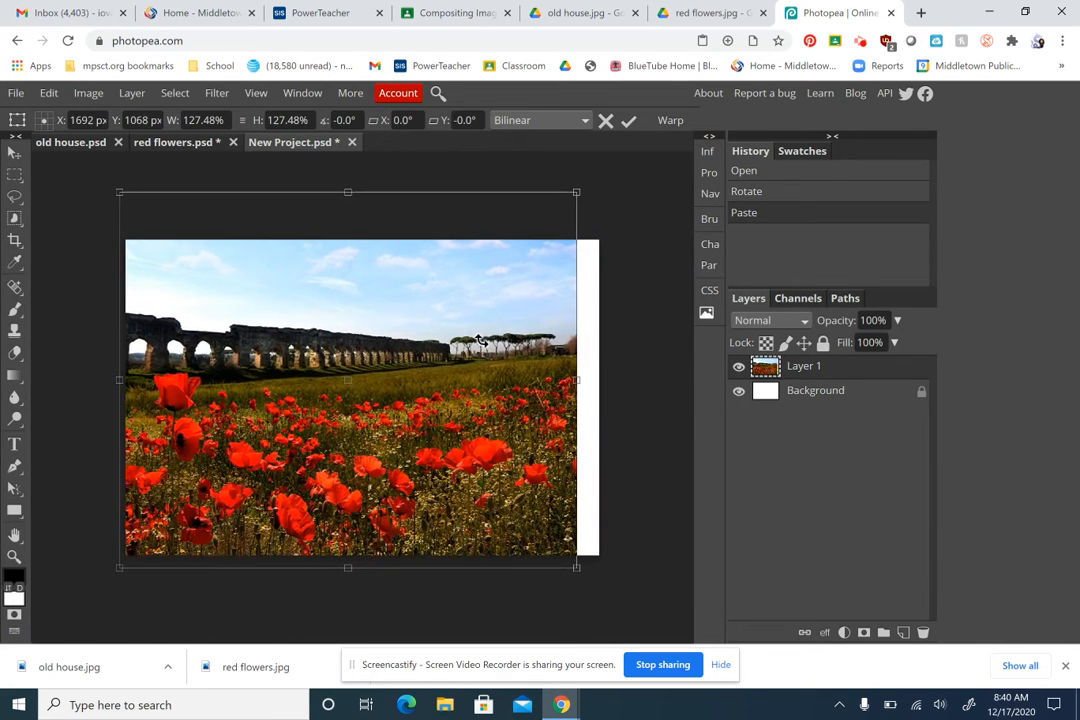
left_click_drag(577, 192, 598, 173)
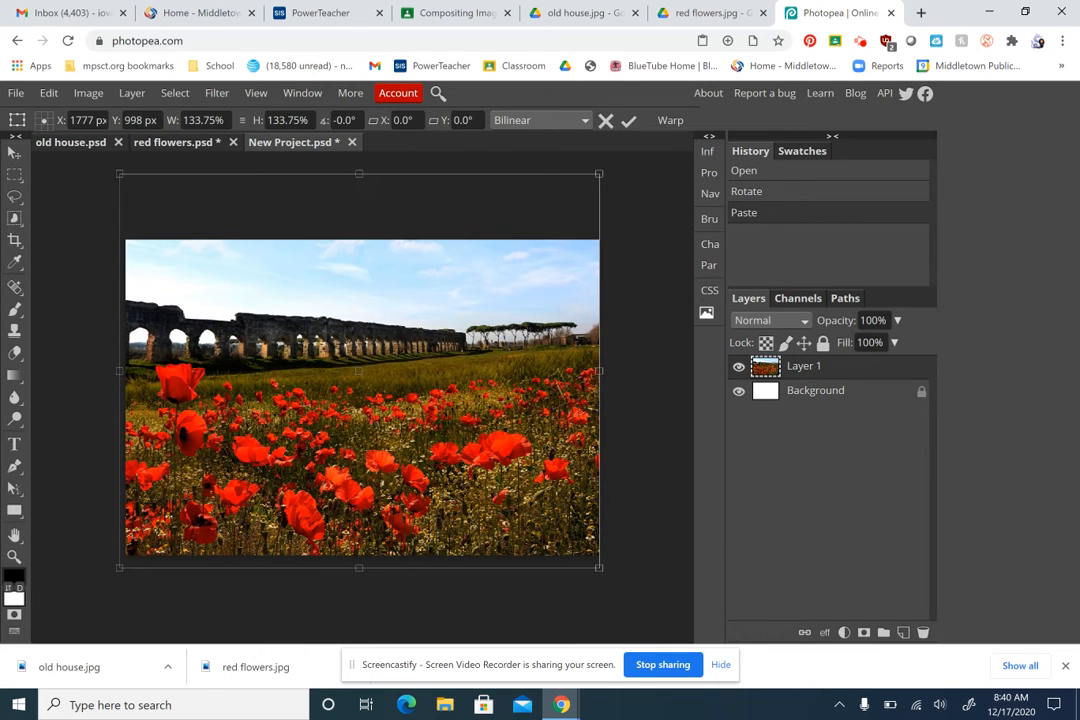
left_click_drag(480, 340, 486, 367)
left_click_drag(433, 337, 428, 333)
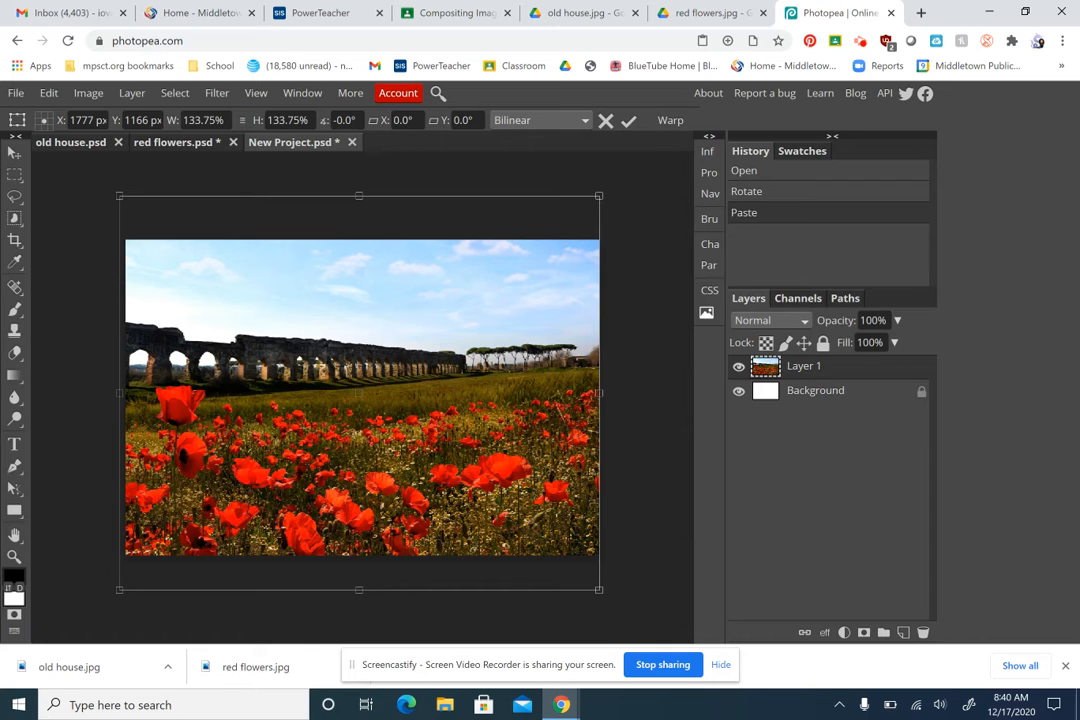
key("Return")
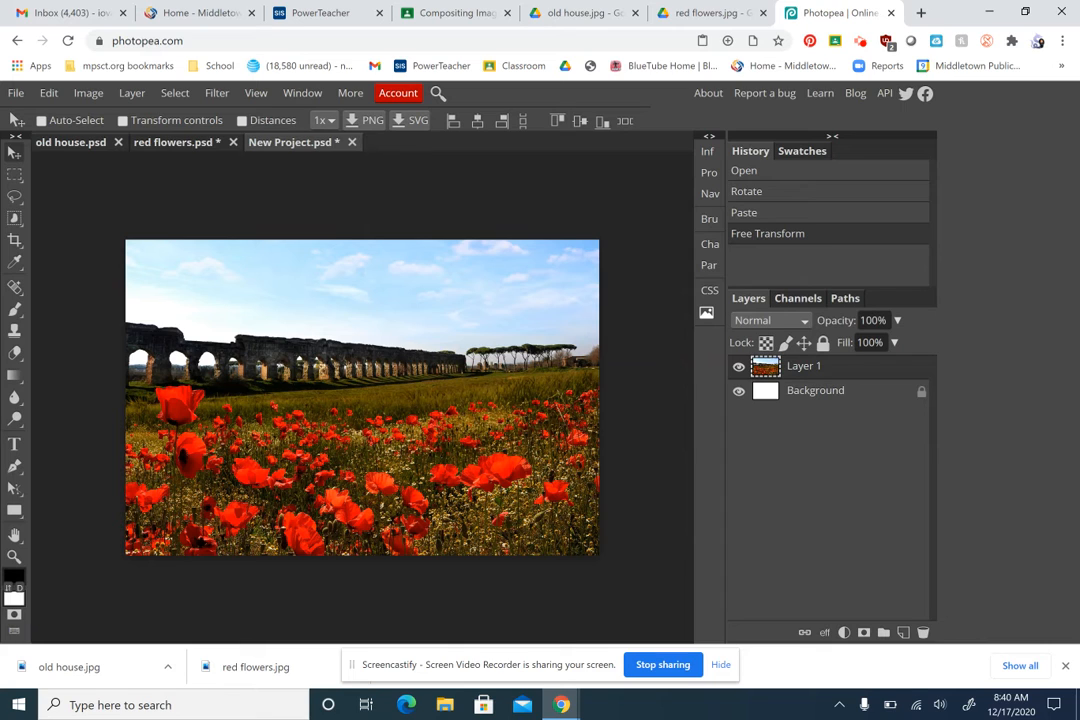
Copy the entire old house image and paste it into the new project above the flowers layer
left_click(70, 142)
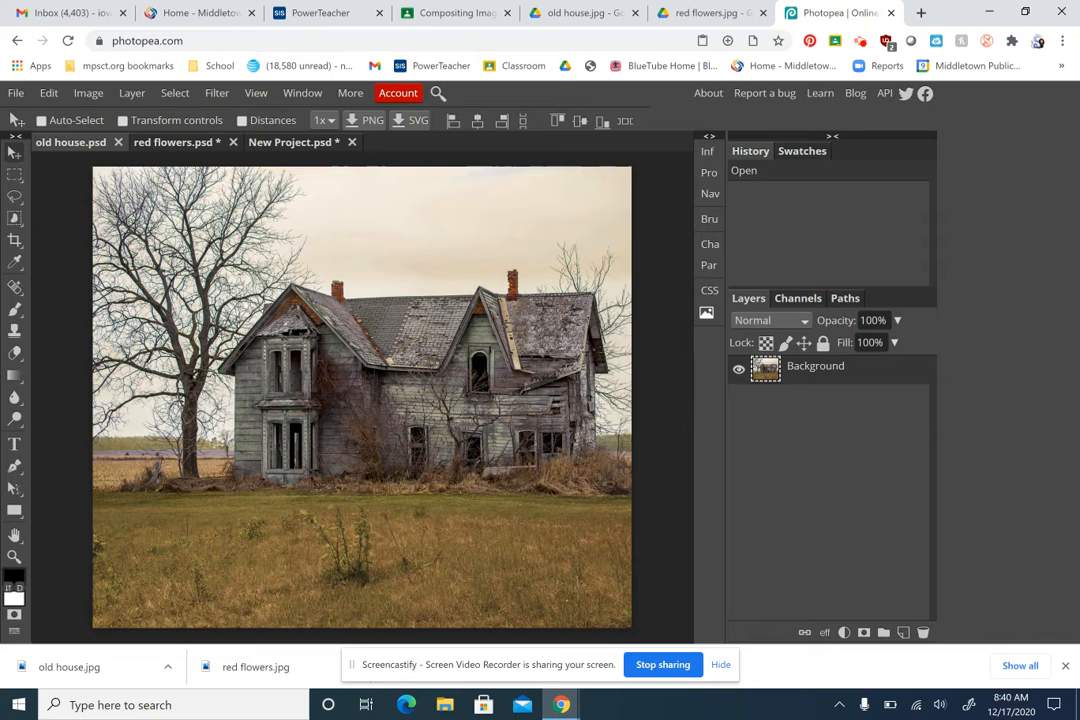
key("ctrl+a")
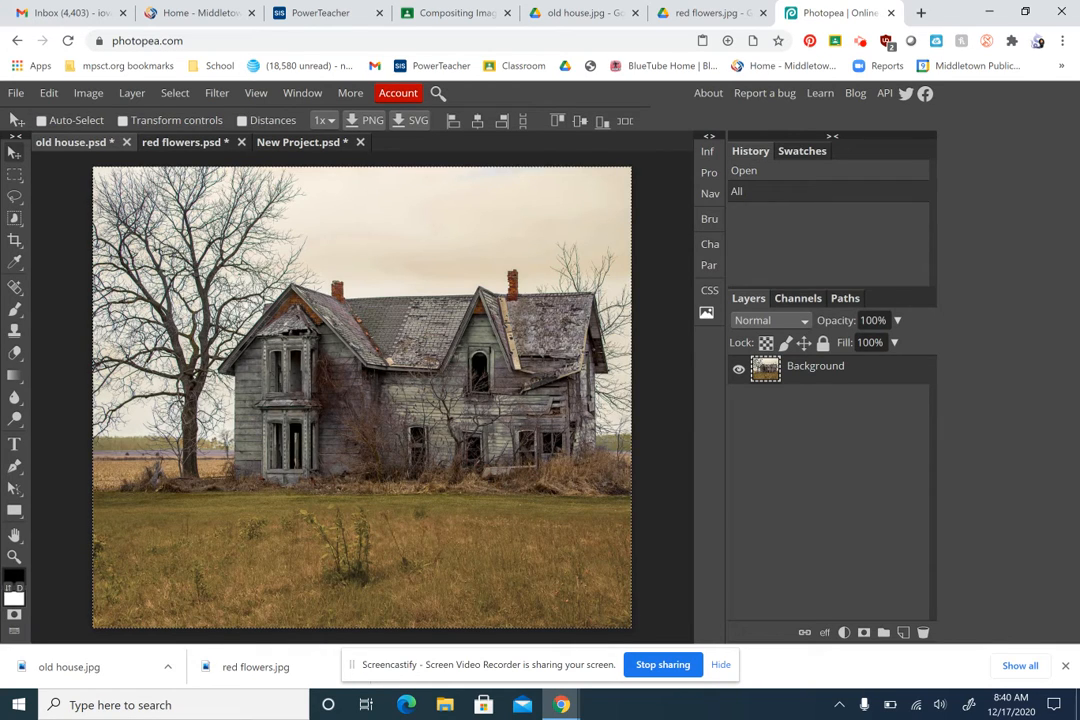
left_click(41, 120)
left_click(41, 120)
left_click(300, 142)
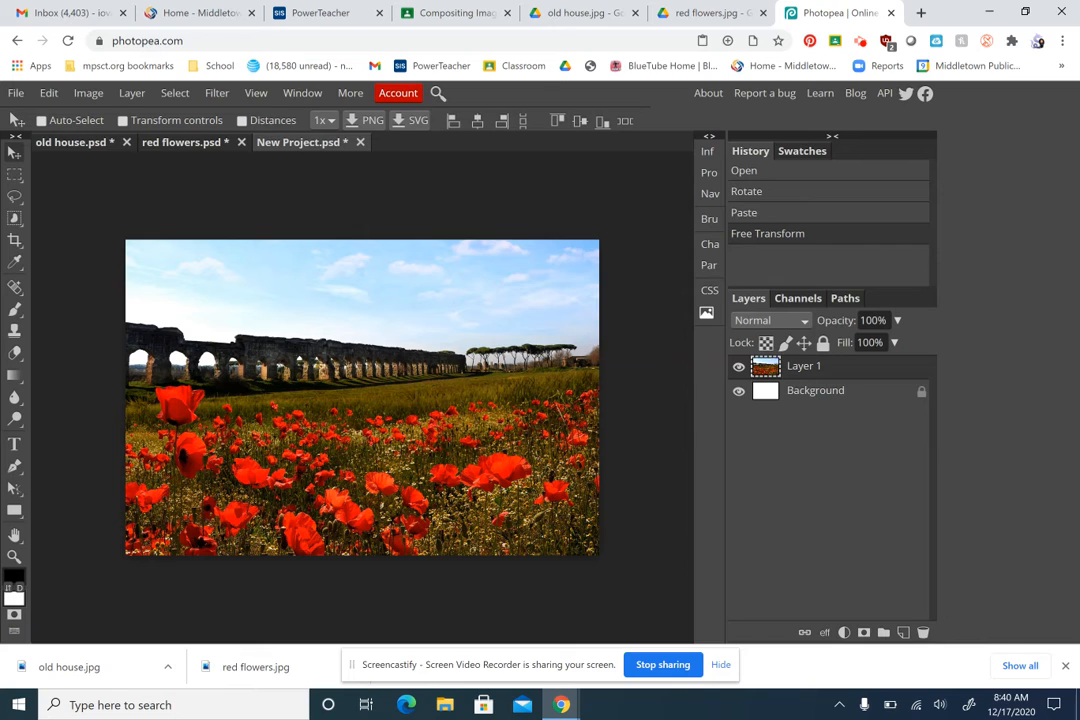
left_click(41, 120)
left_click(41, 120)
key("ctrl+v")
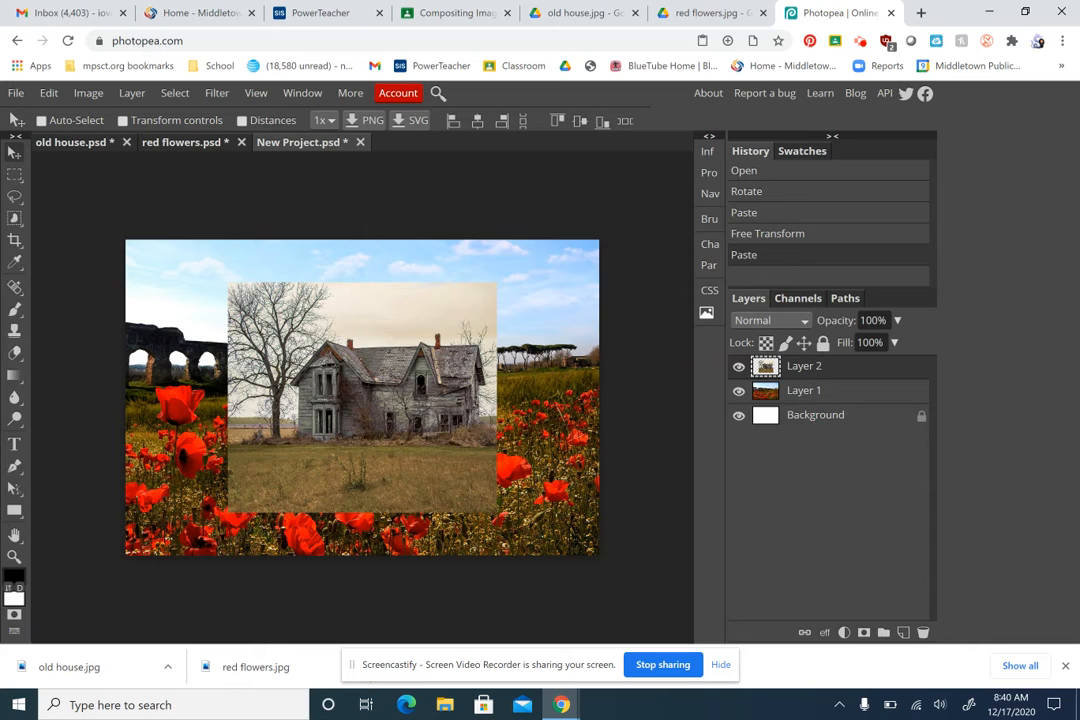
Free-transform the old house layer to about 175.78% proportionally and position it to cover the whole canvas
left_click(48, 93)
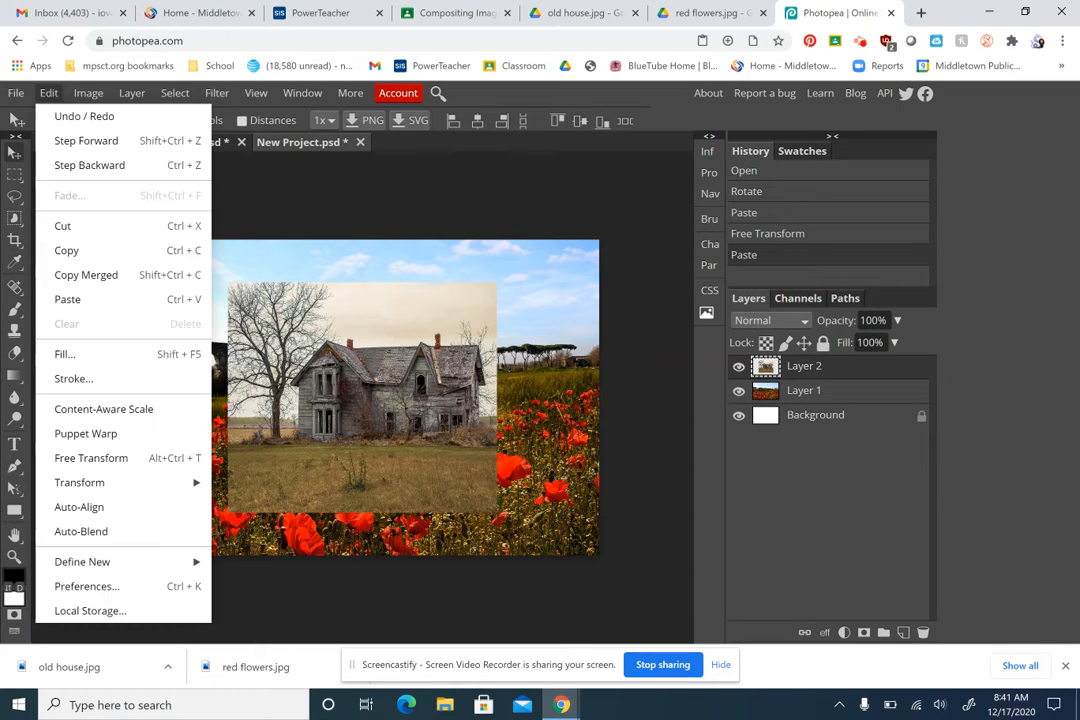
left_click(91, 458)
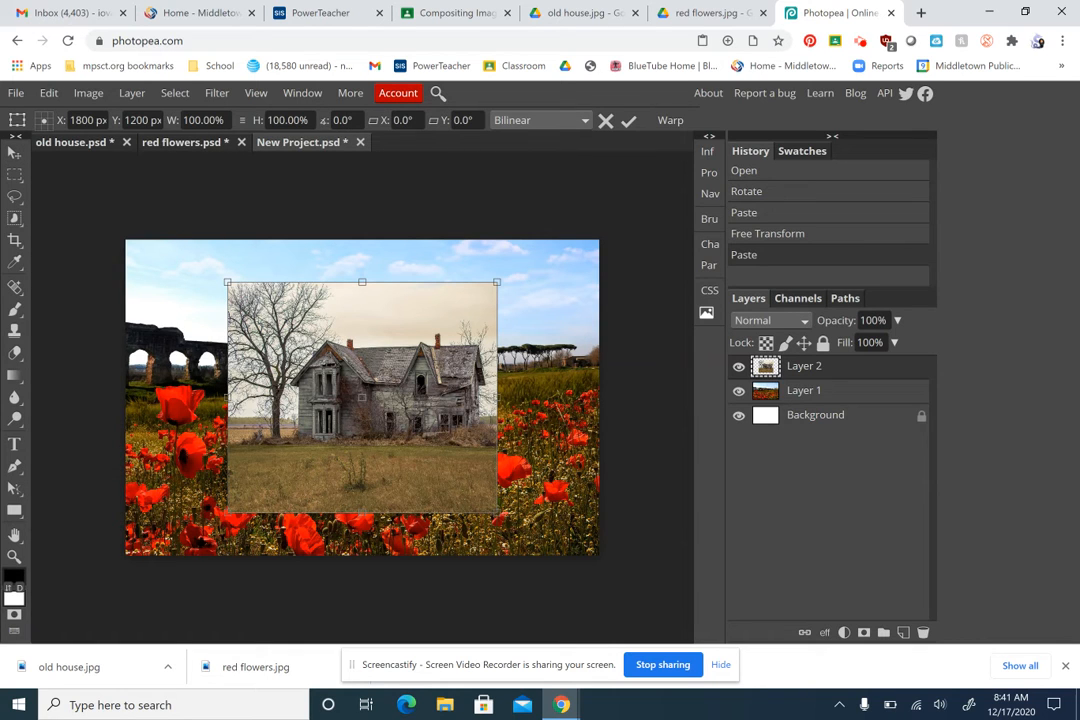
left_click_drag(362, 400, 411, 373)
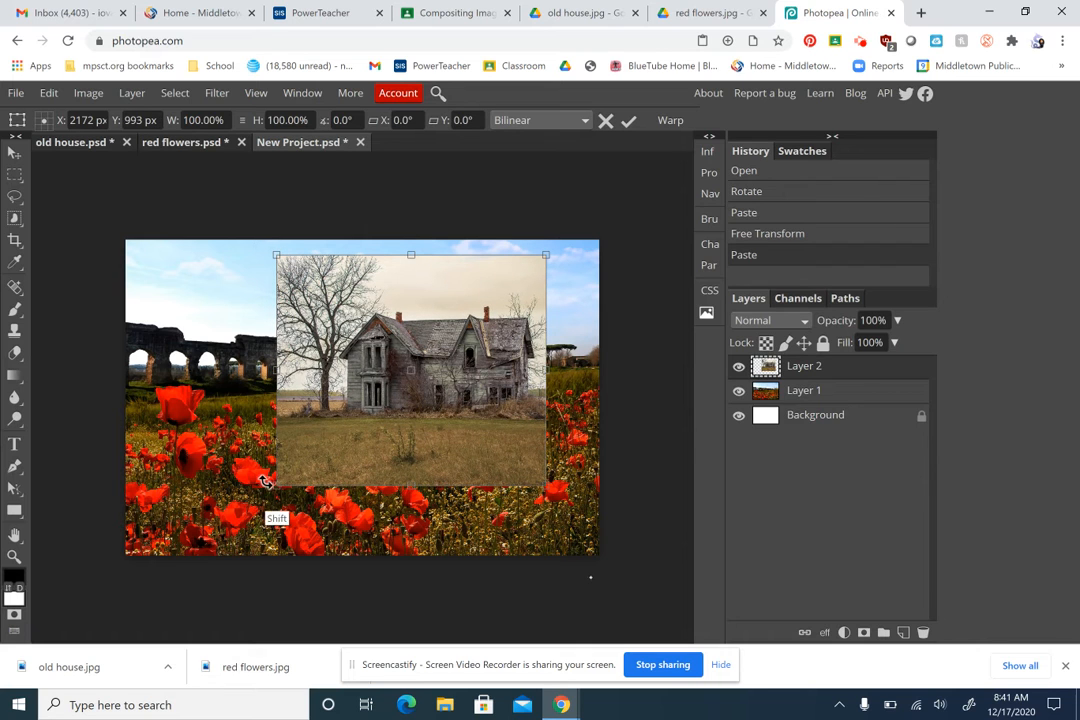
left_click_drag(276, 487, 160, 549)
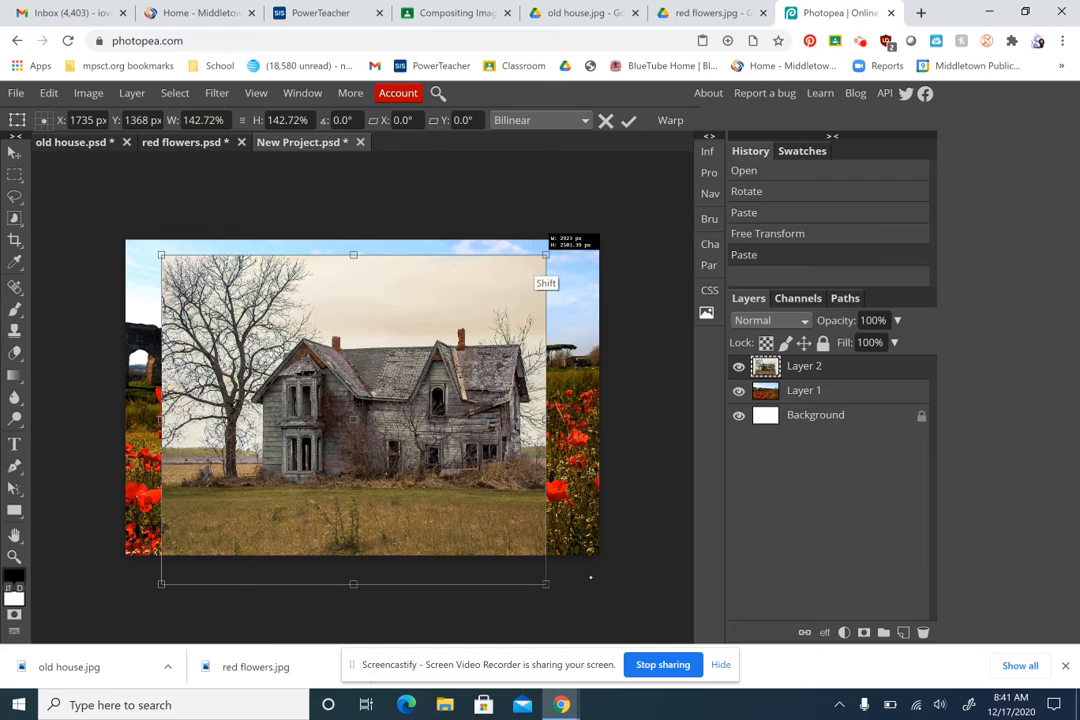
left_click_drag(544, 252, 599, 210)
left_click_drag(161, 584, 125, 614)
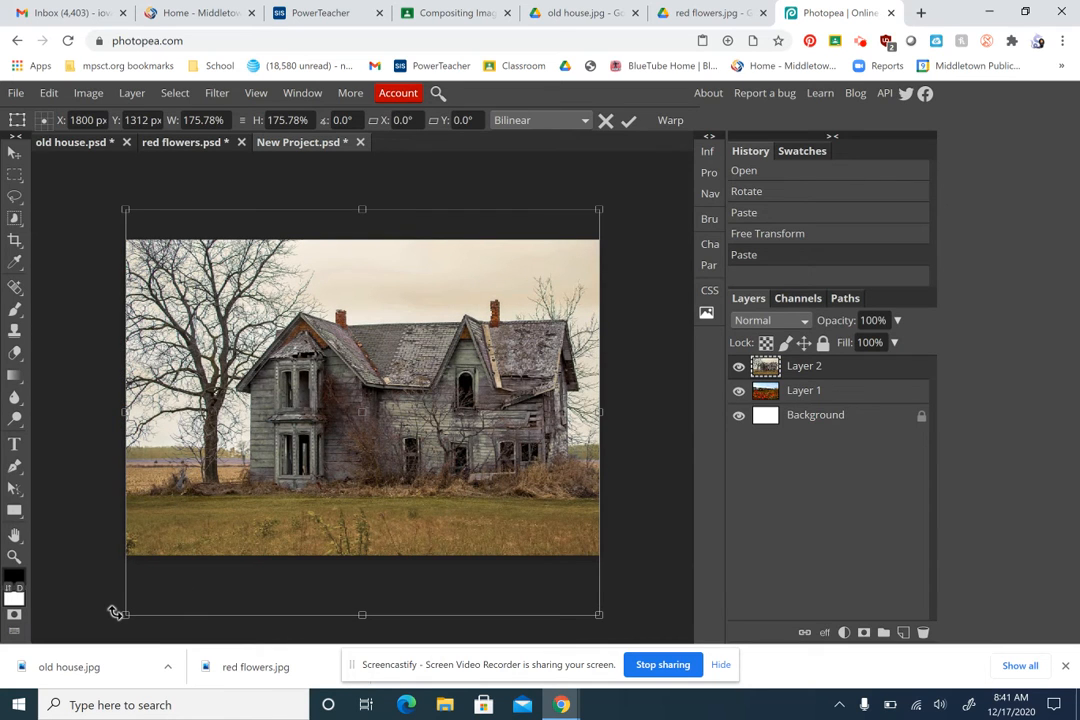
mouse_move(467, 439)
left_mouse_down()
mouse_move(471, 407)
mouse_move(466, 432)
left_mouse_up()
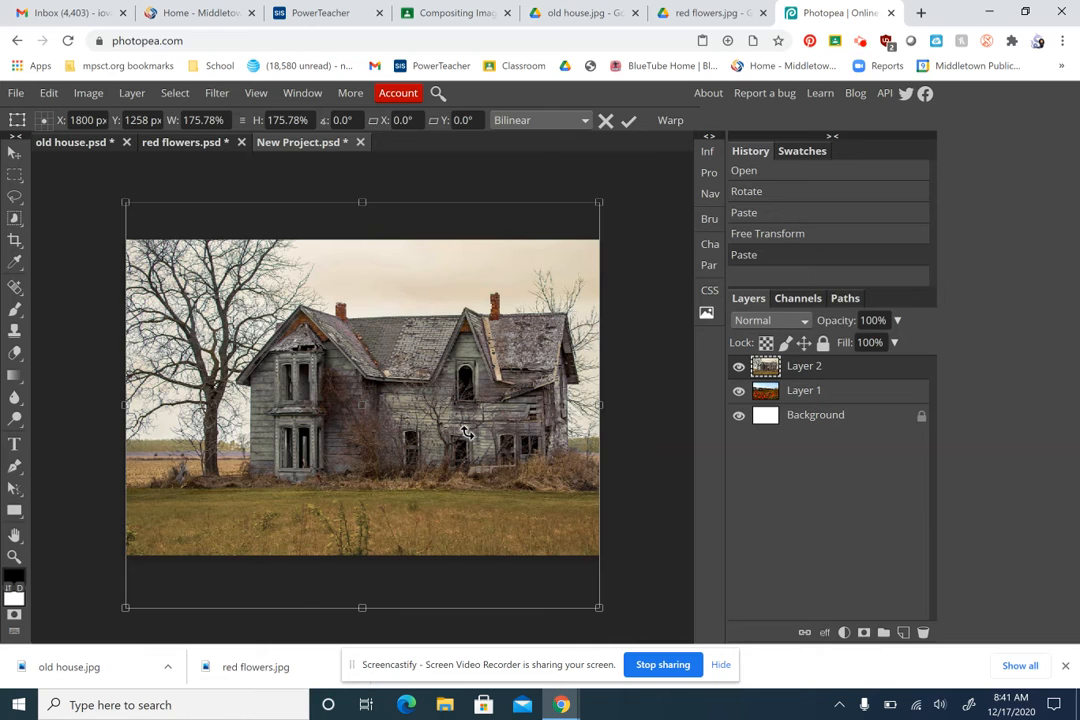
key("Return")
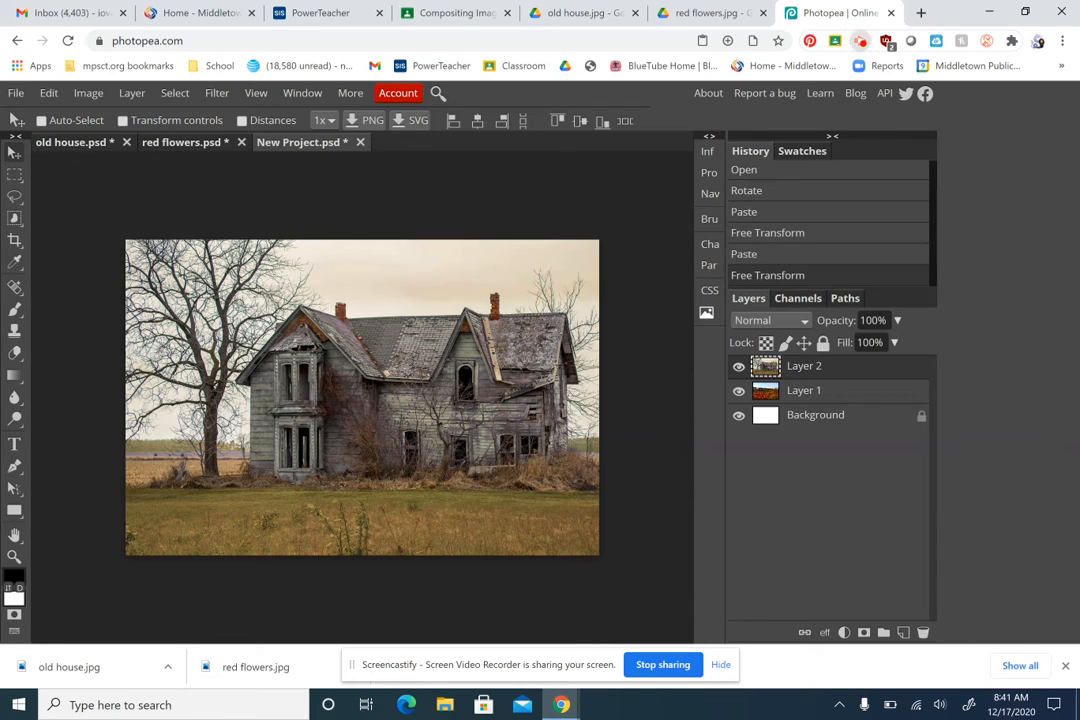
Add a raster mask to the old house layer
left_click(860, 41)
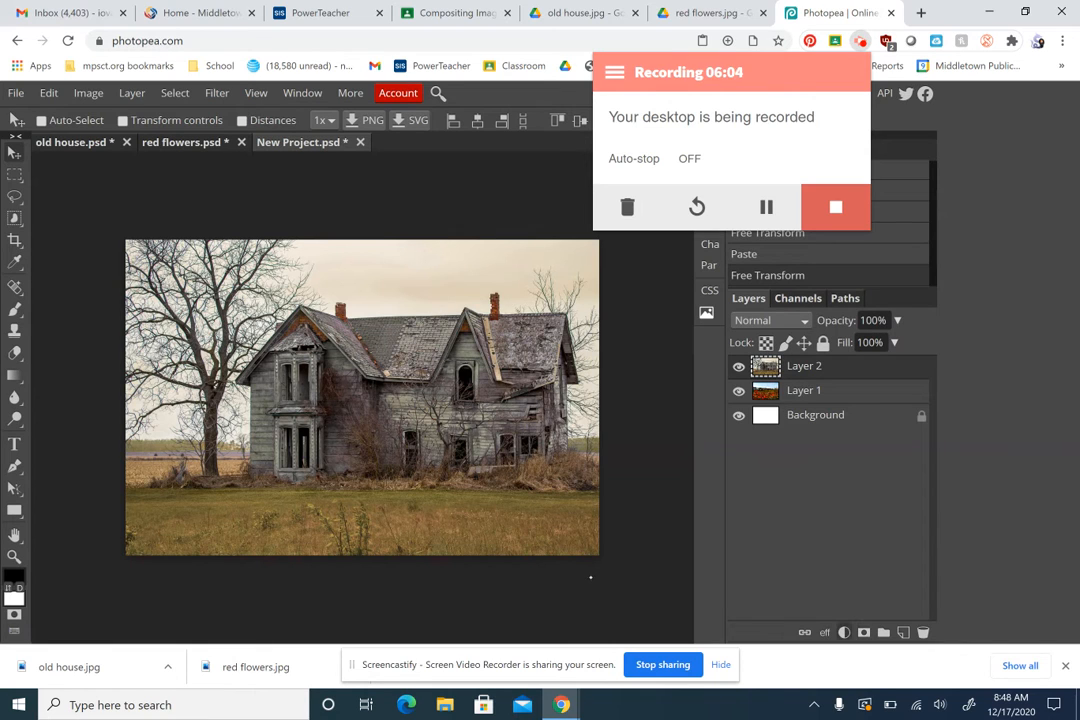
left_click(844, 632)
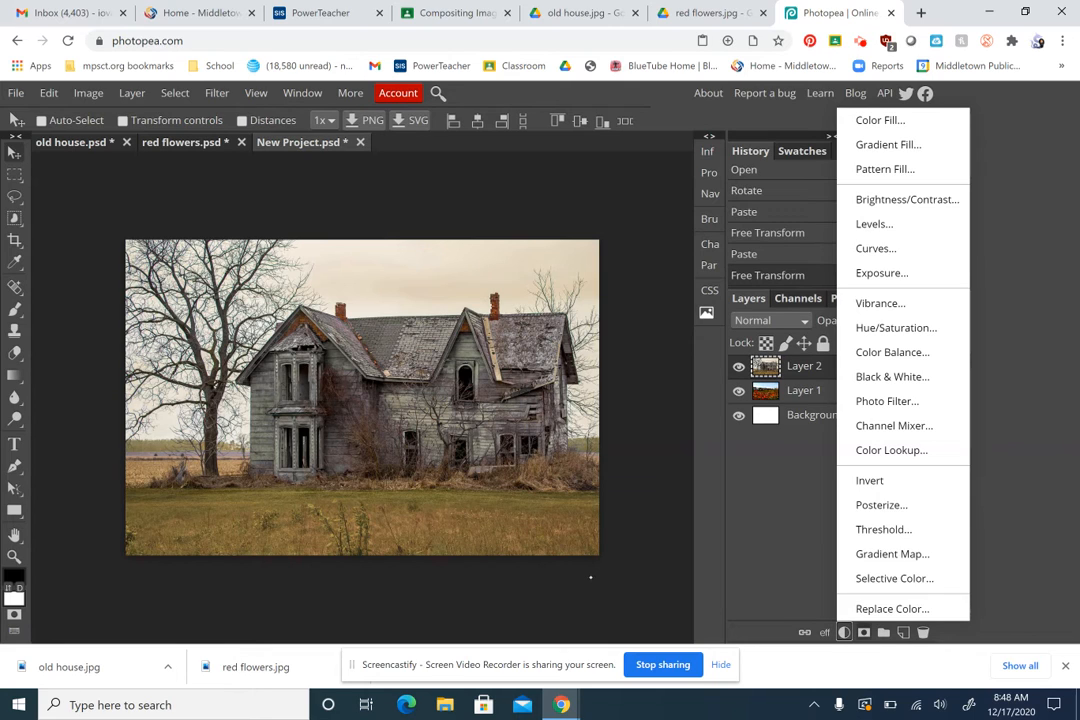
left_click(864, 632)
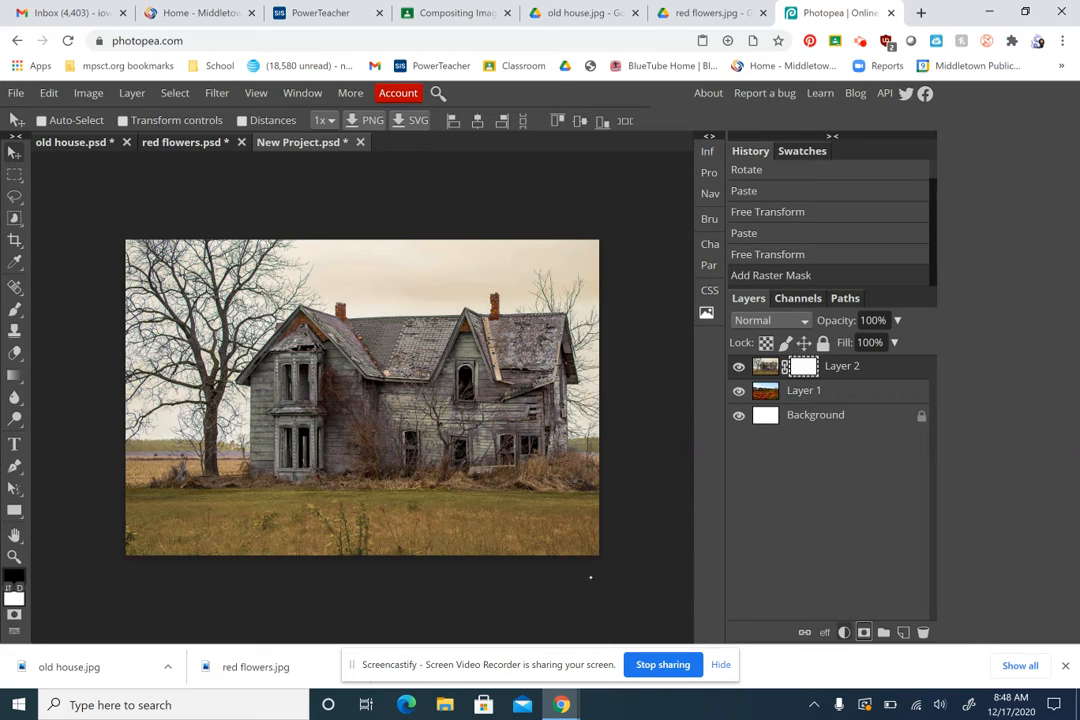
left_click(844, 632)
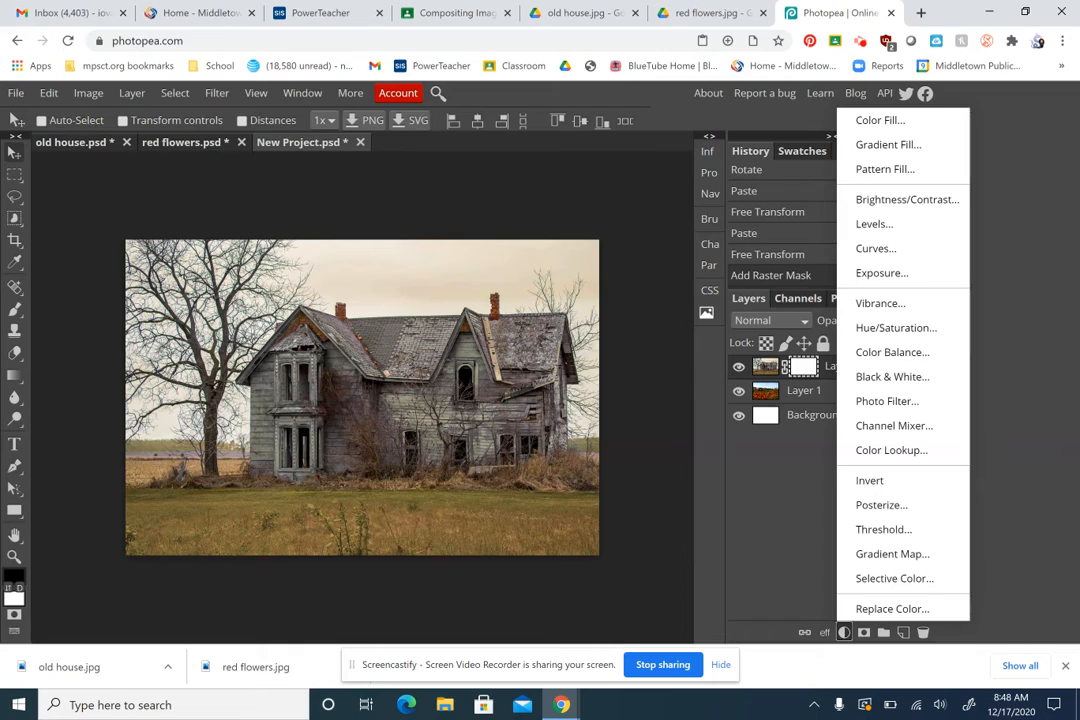
key("Escape")
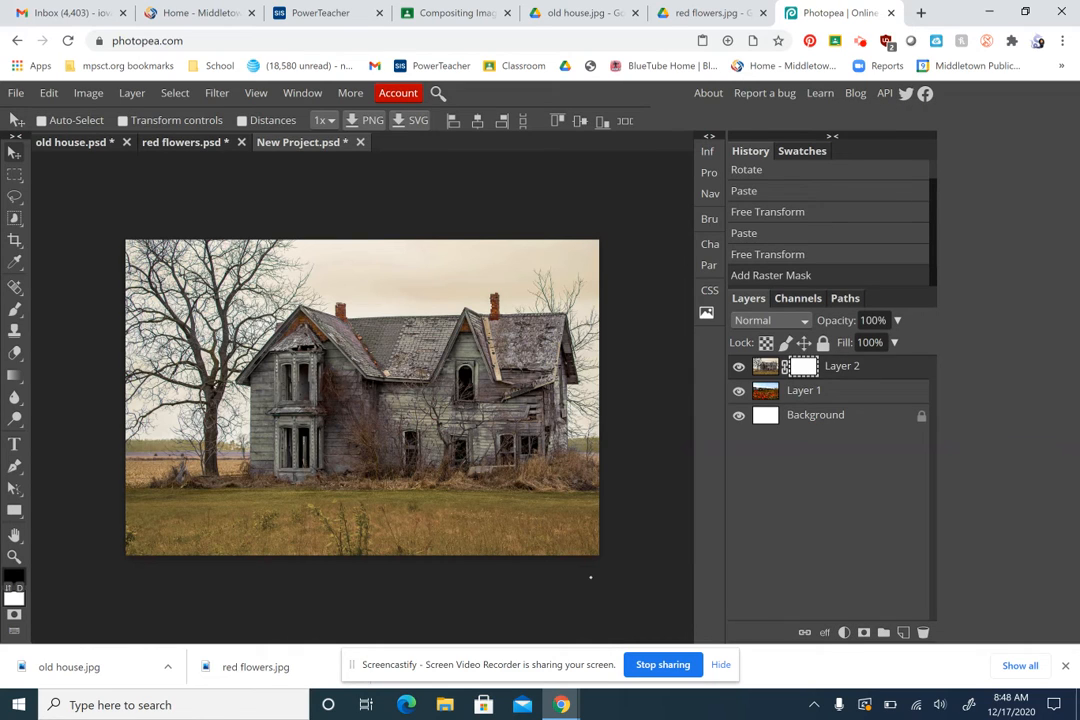
Set up the Brush tool with 50% opacity and a size of 270 px
key("b")
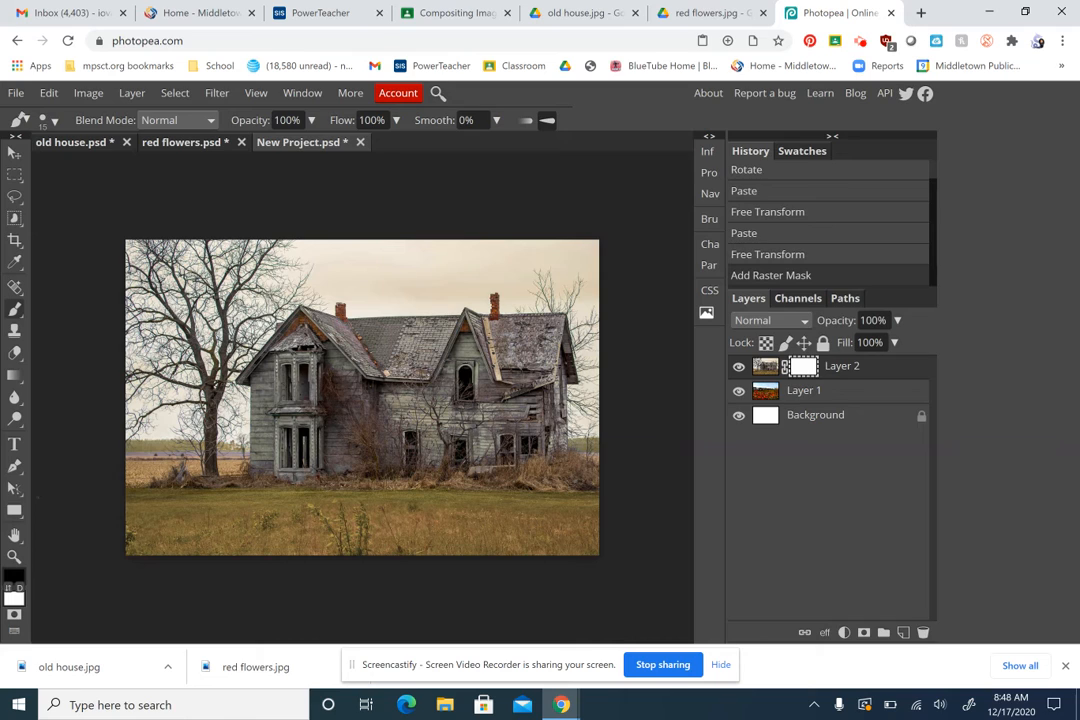
left_click(311, 120)
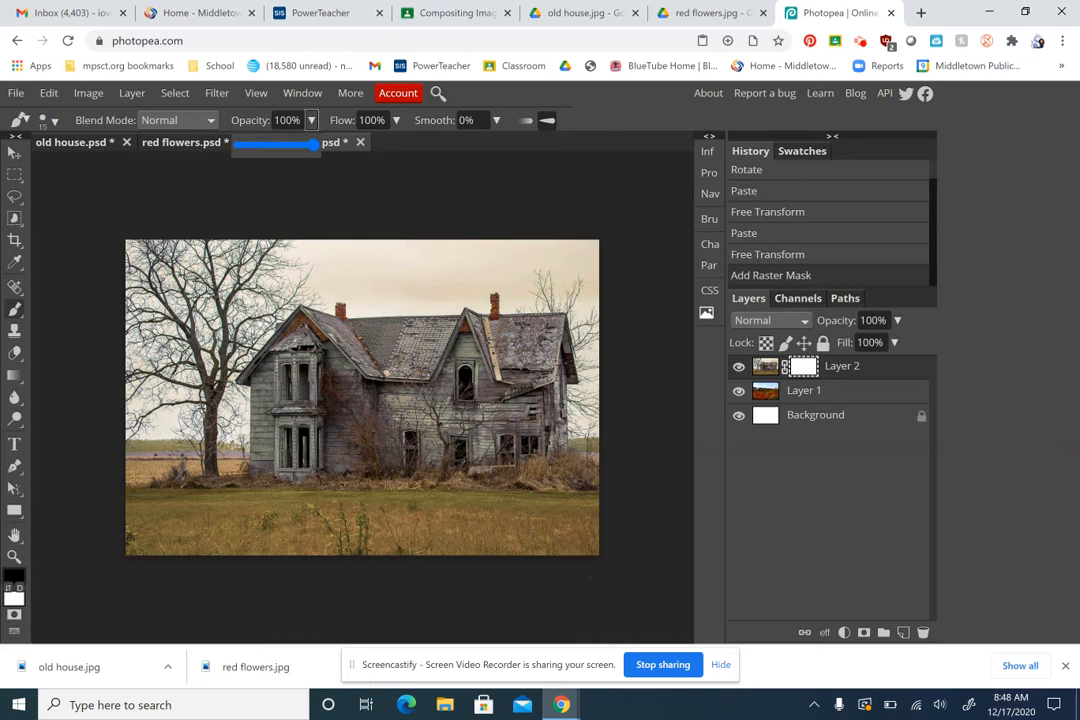
key("5")
left_click(45, 120)
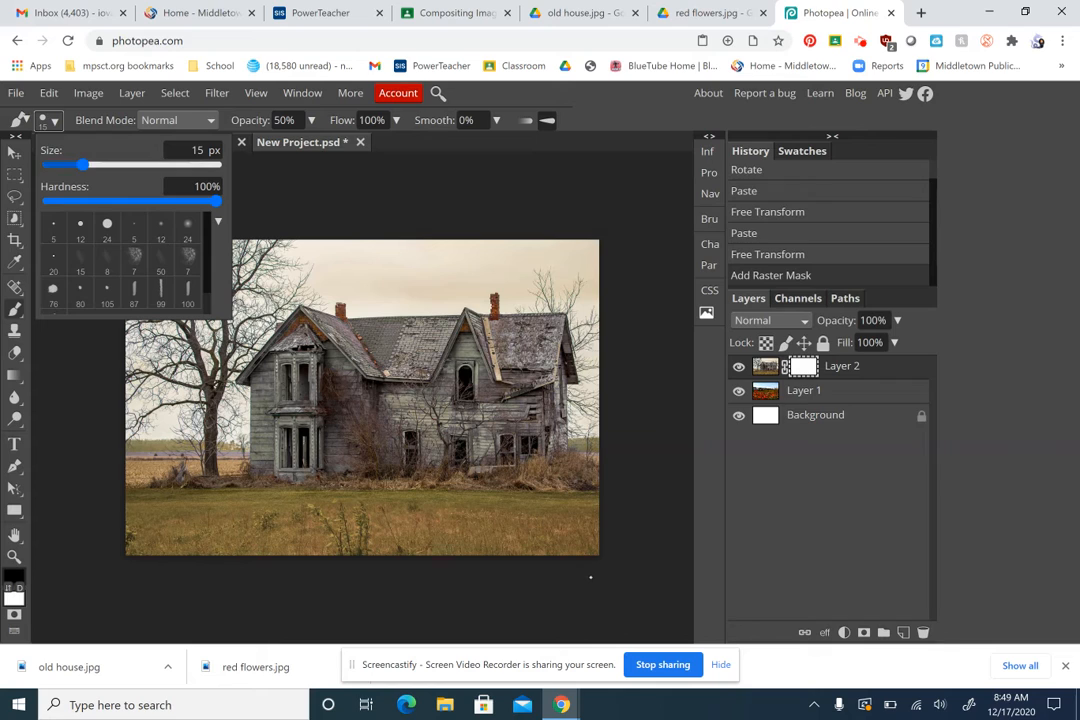
left_click(152, 165)
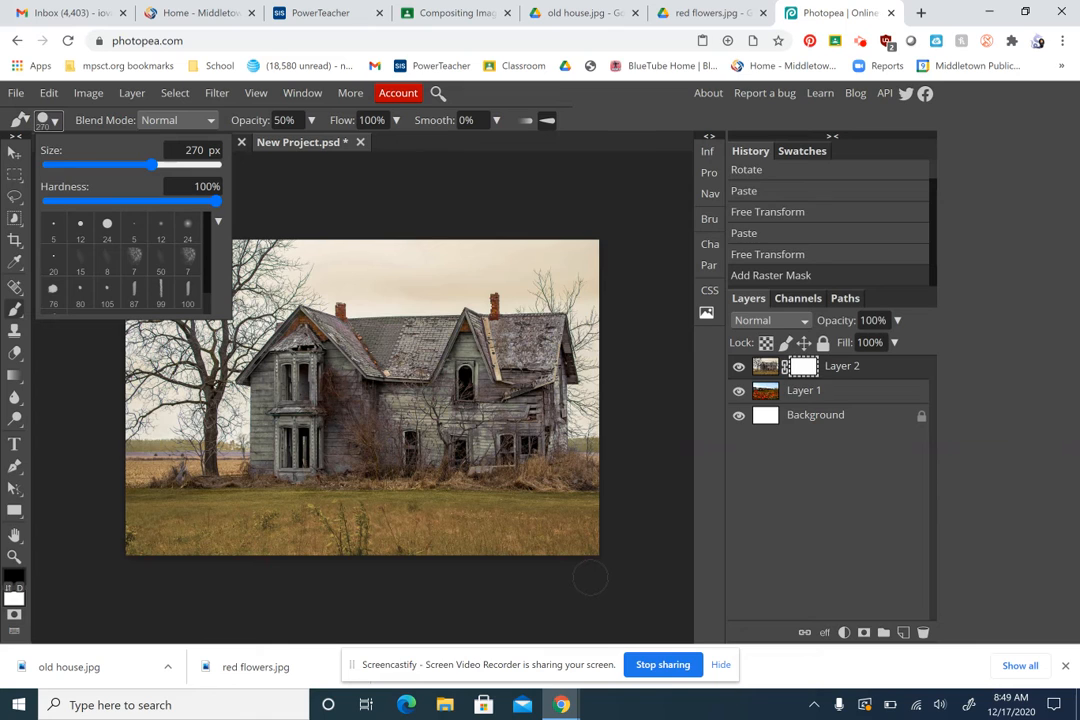
left_click(565, 175)
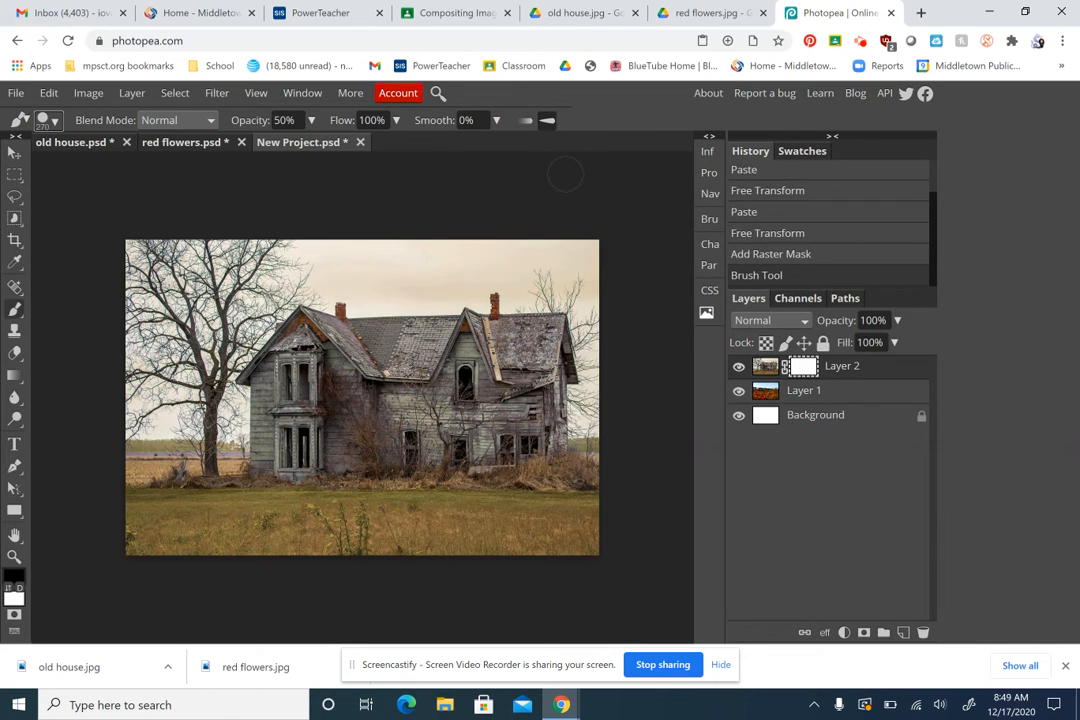
Undo a test dab, enlarge the brush to 900 px and paint black on the mask over the grass to reveal the flowers
left_click(350, 513)
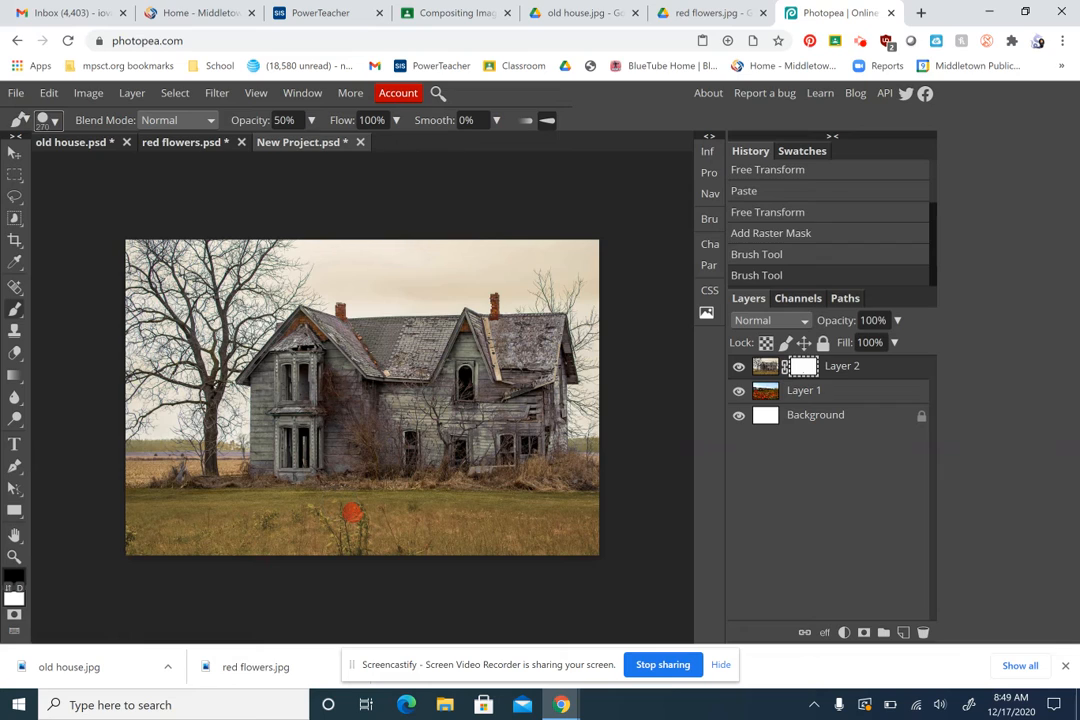
key("ctrl+z")
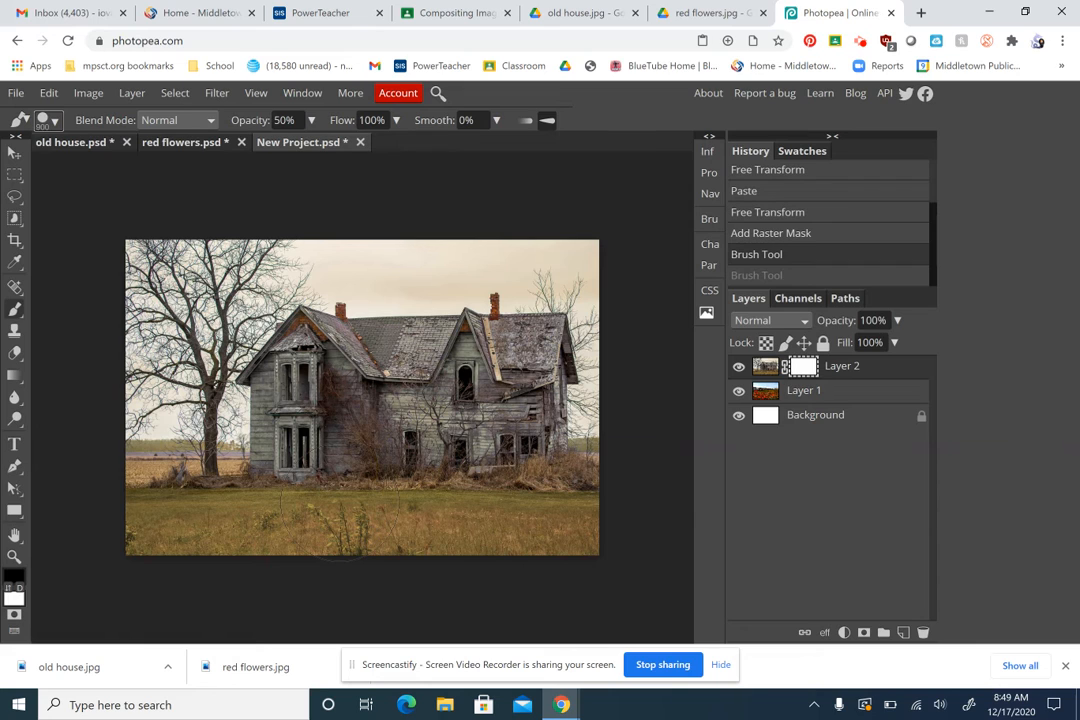
mouse_move(345, 530)
left_mouse_down()
mouse_move(215, 495)
mouse_move(220, 455)
mouse_move(375, 548)
mouse_move(420, 515)
mouse_move(505, 500)
mouse_move(508, 543)
mouse_move(360, 480)
mouse_move(240, 490)
mouse_move(135, 470)
mouse_move(147, 448)
mouse_move(140, 355)
left_mouse_up()
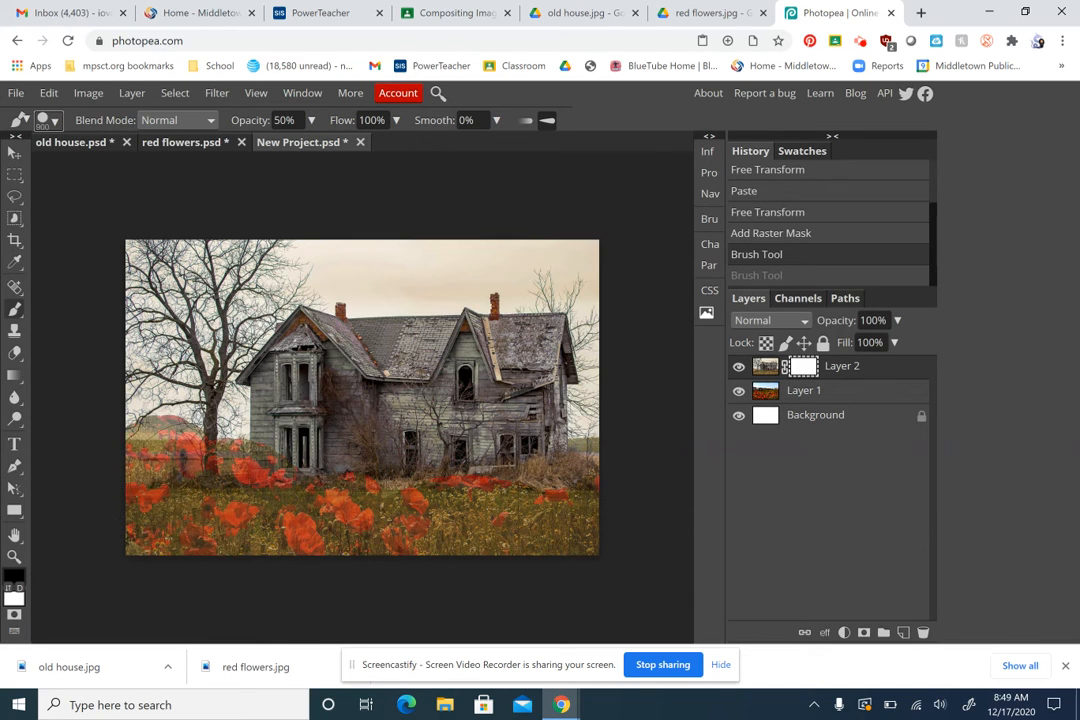
mouse_move(216, 532)
left_mouse_down()
mouse_move(125, 482)
mouse_move(130, 424)
mouse_move(150, 429)
mouse_move(232, 510)
left_mouse_up()
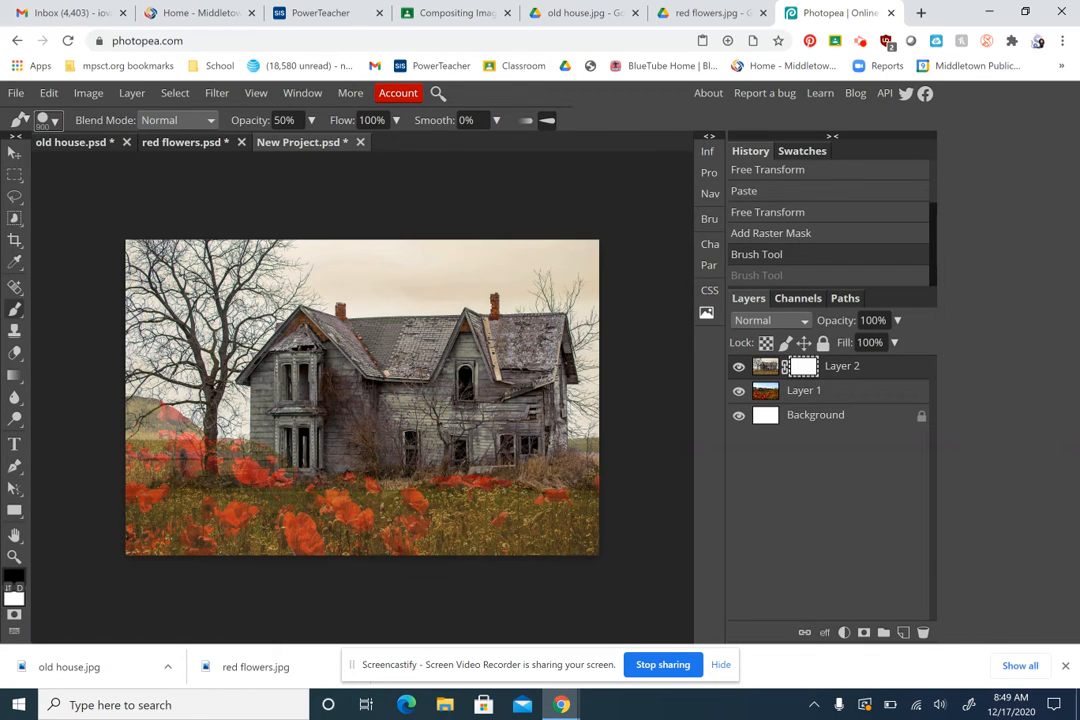
mouse_move(628, 505)
left_mouse_down()
mouse_move(615, 455)
mouse_move(584, 541)
left_mouse_up()
mouse_move(340, 543)
left_mouse_down()
mouse_move(207, 488)
mouse_move(131, 526)
mouse_move(136, 542)
left_mouse_up()
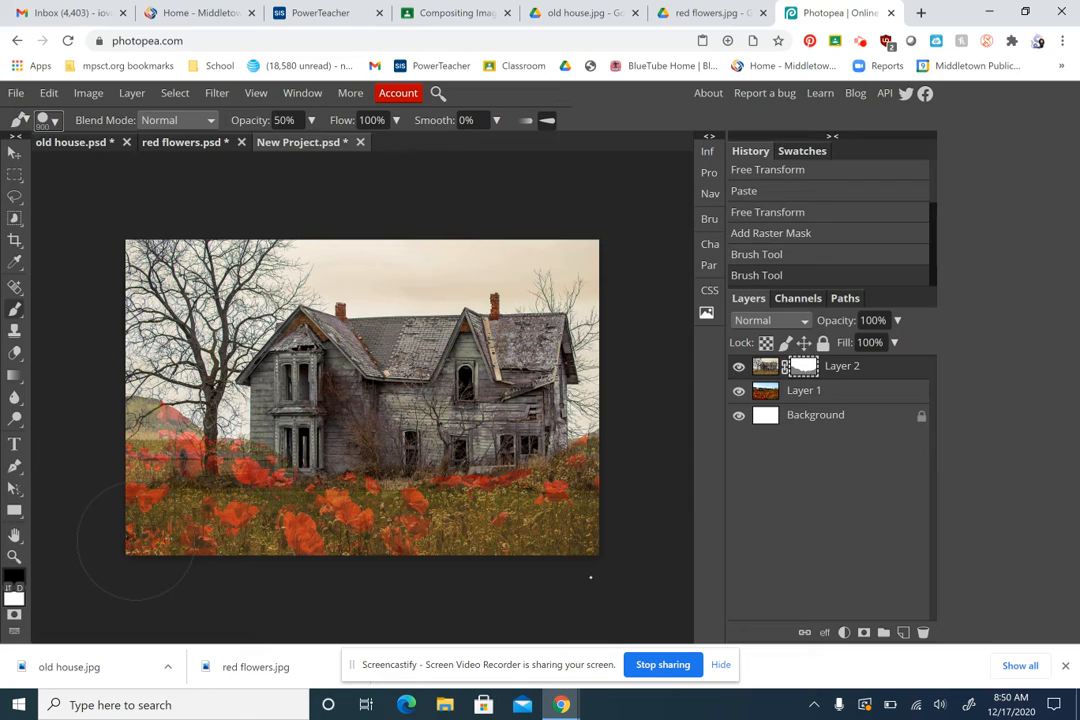
Paint white on the mask along the left edge beside the tree to restore the house photo above the flowers
key("x")
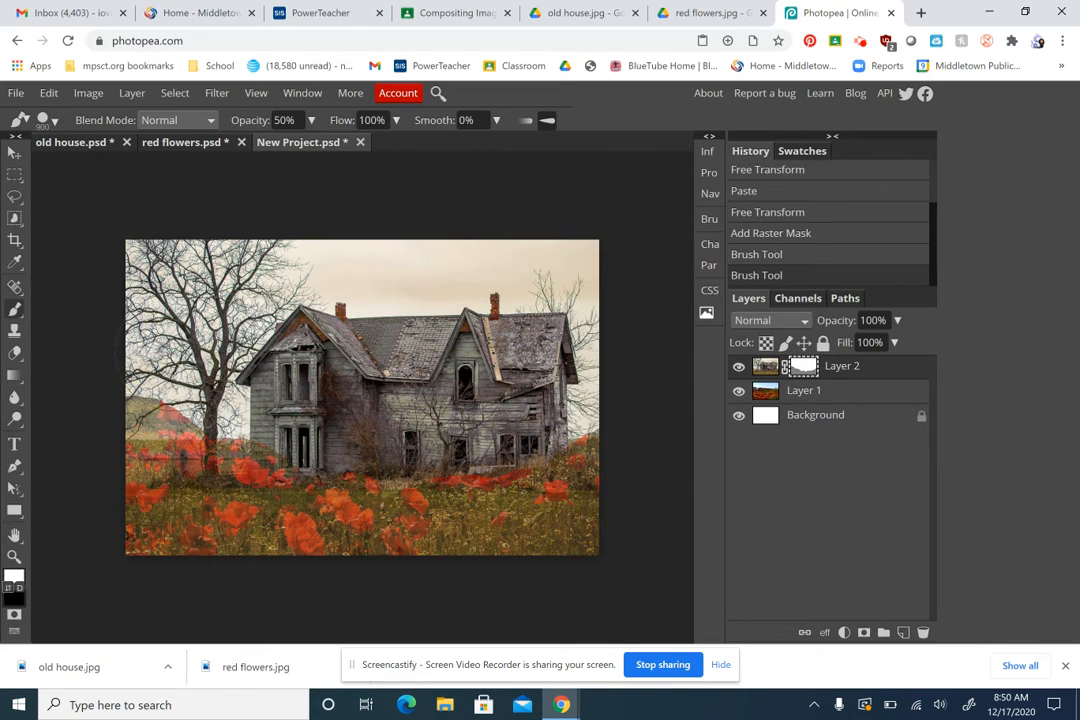
mouse_move(141, 366)
left_mouse_down()
mouse_move(146, 353)
mouse_move(107, 421)
mouse_move(155, 330)
left_mouse_up()
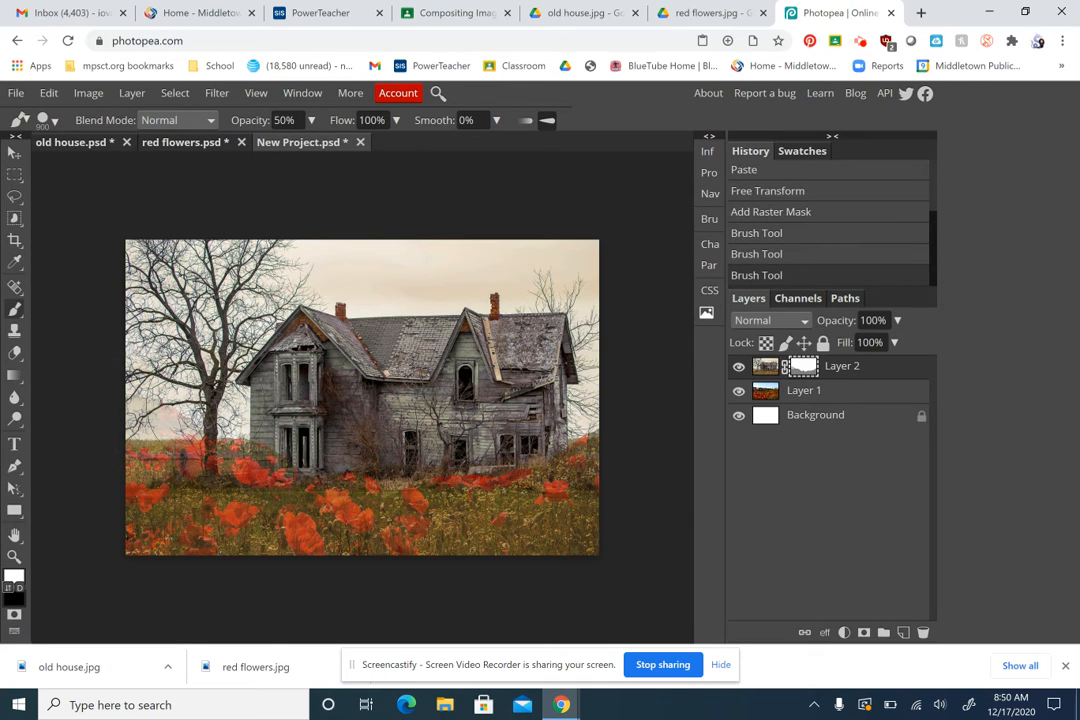
left_click_drag(84, 412, 156, 405)
left_click_drag(124, 335, 118, 415)
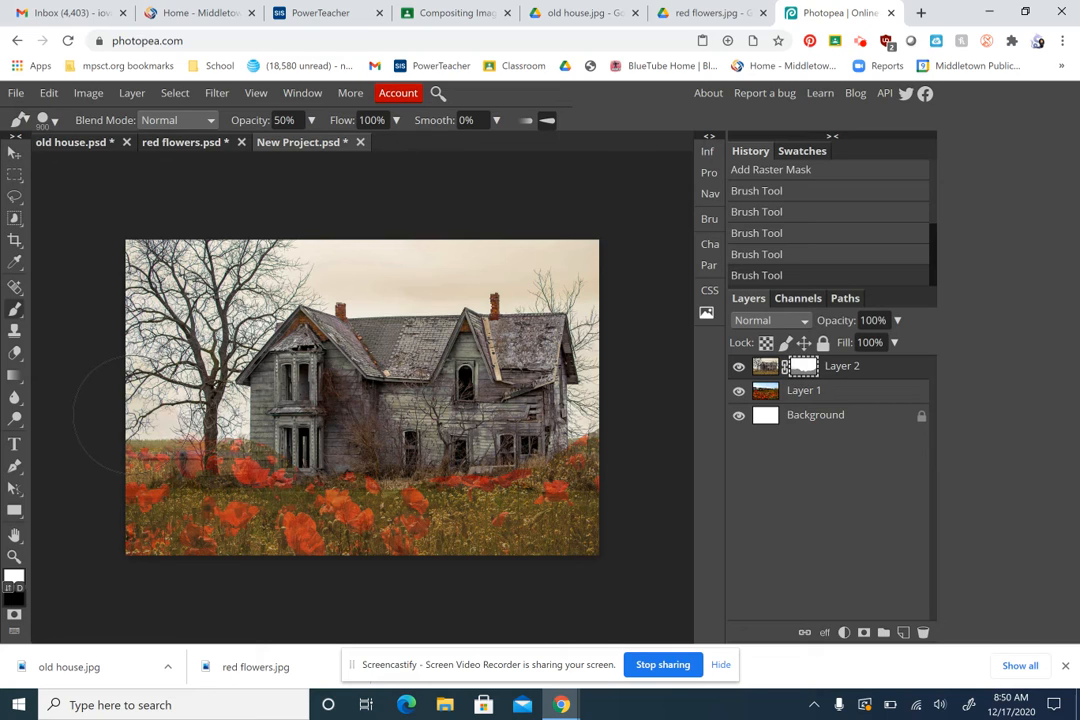
Switch to the Gradient tool and undo the last four brush strokes on the old house layer's mask
key("g")
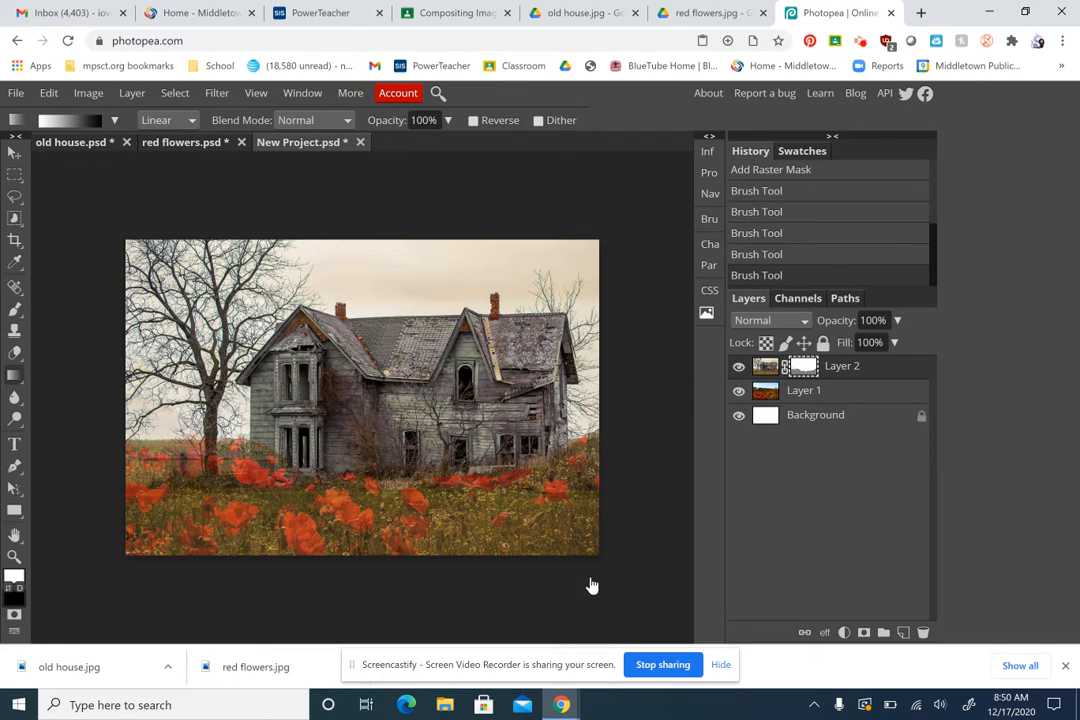
left_click(49, 92)
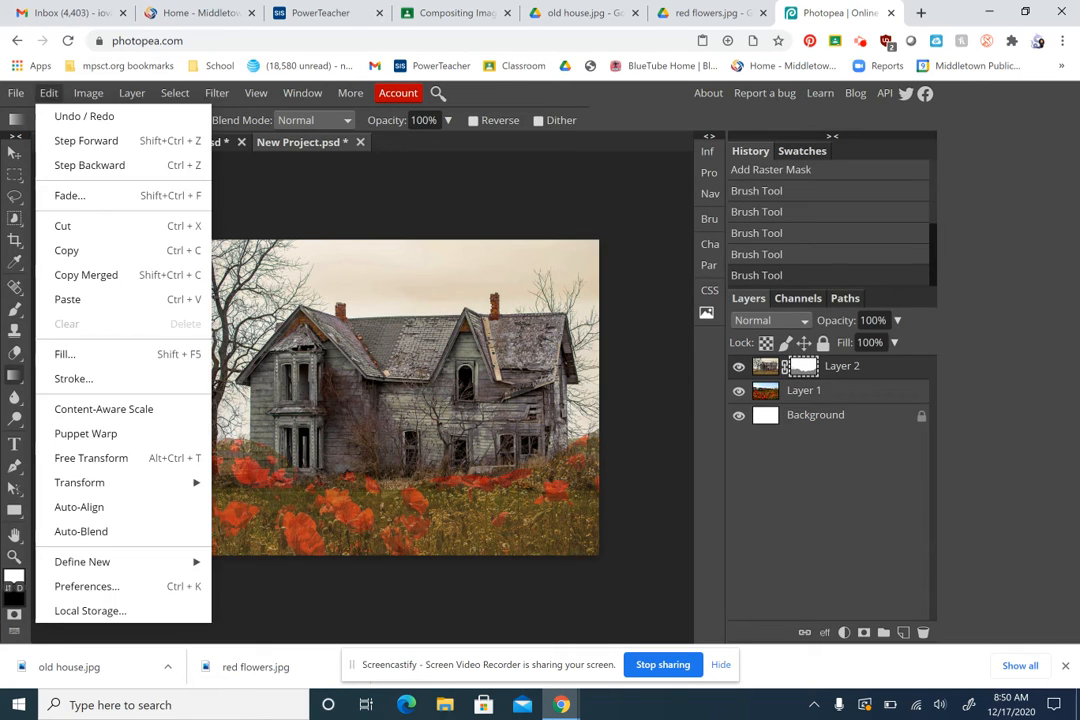
left_click(89, 164)
left_click(49, 92)
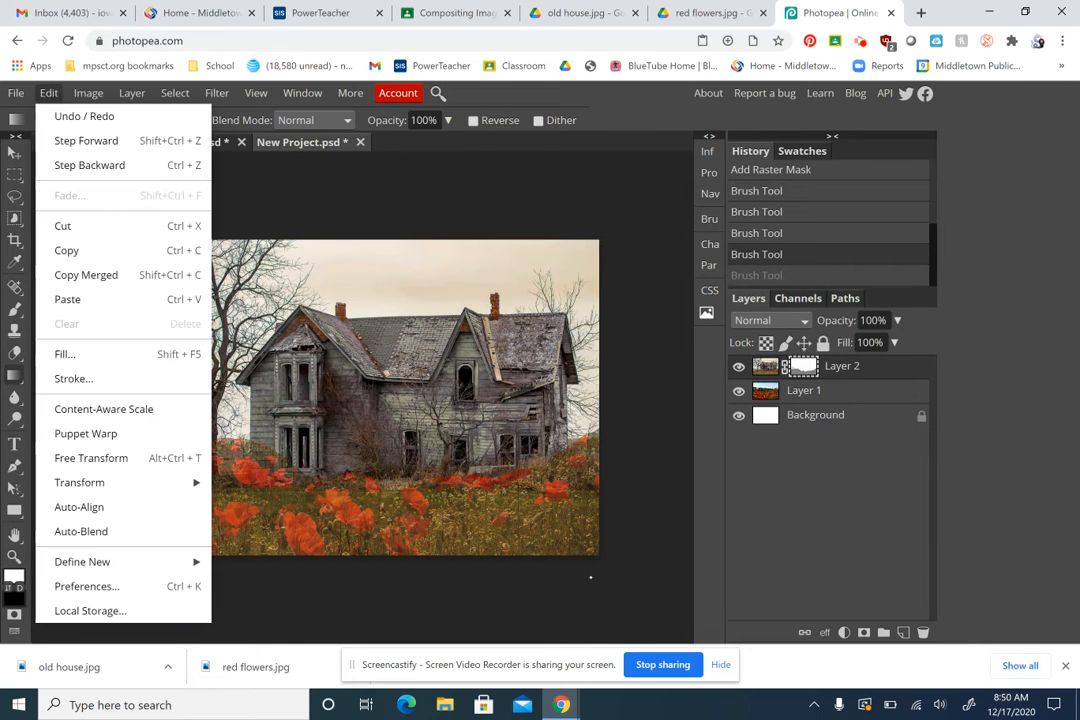
left_click(89, 164)
left_click(49, 92)
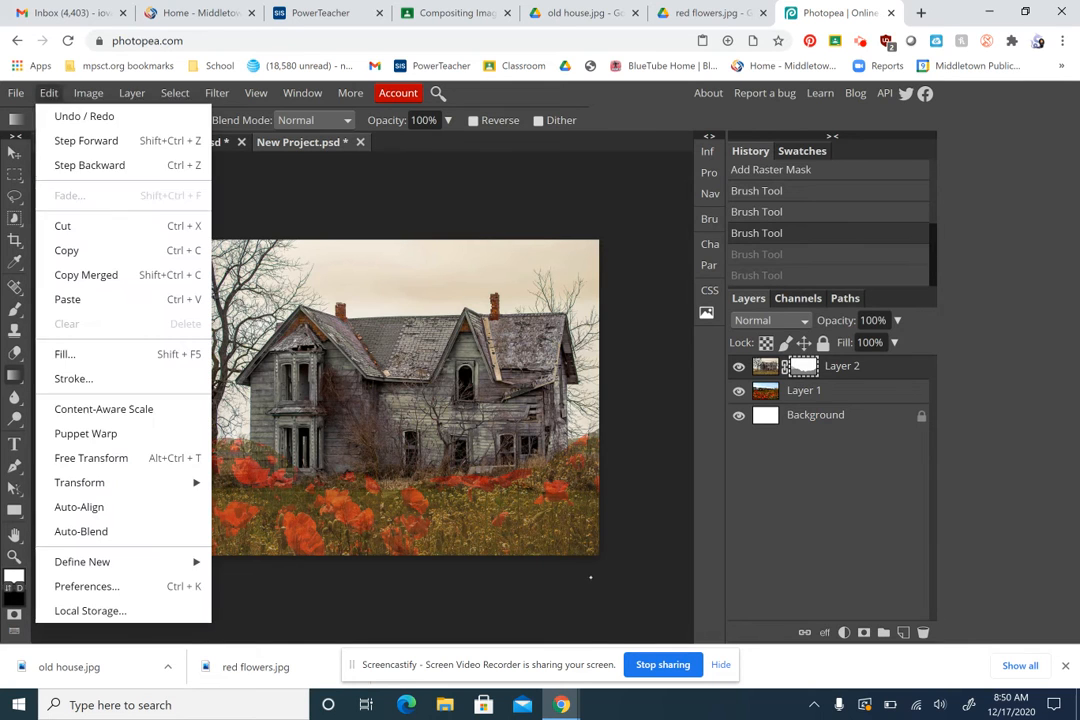
left_click(89, 164)
left_click(49, 92)
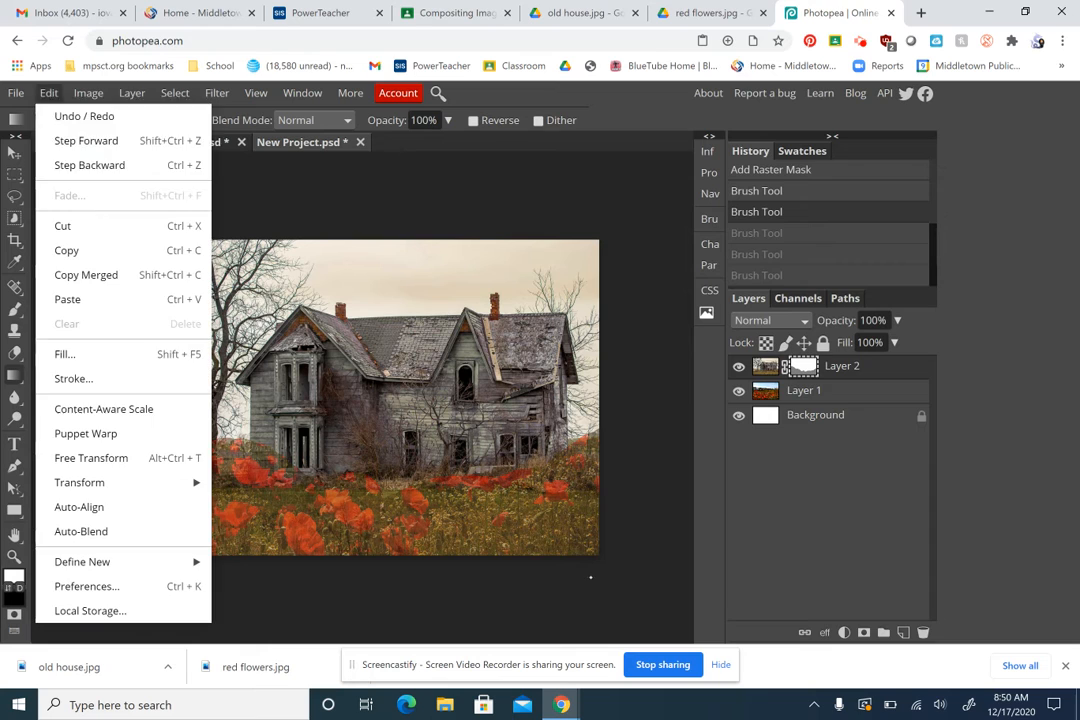
left_click(89, 164)
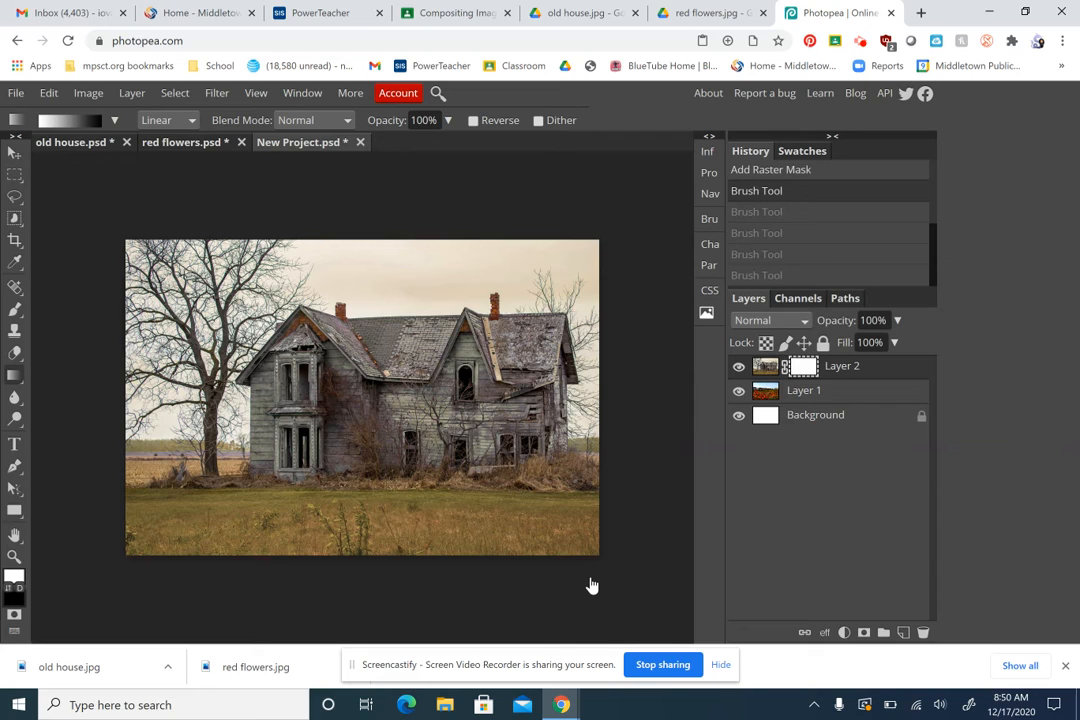
Select the old house layer's mask and examine the available gradient presets and gradient shapes, keeping Linear
left_click(766, 367)
left_click(803, 366)
left_click(115, 120)
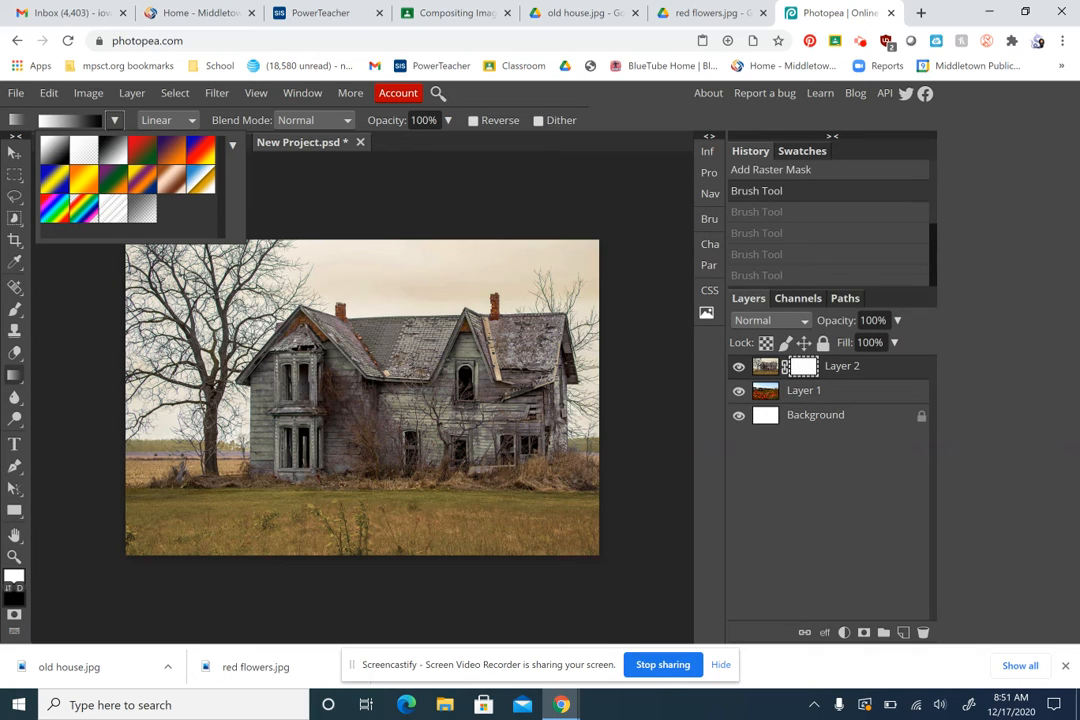
left_click(167, 120)
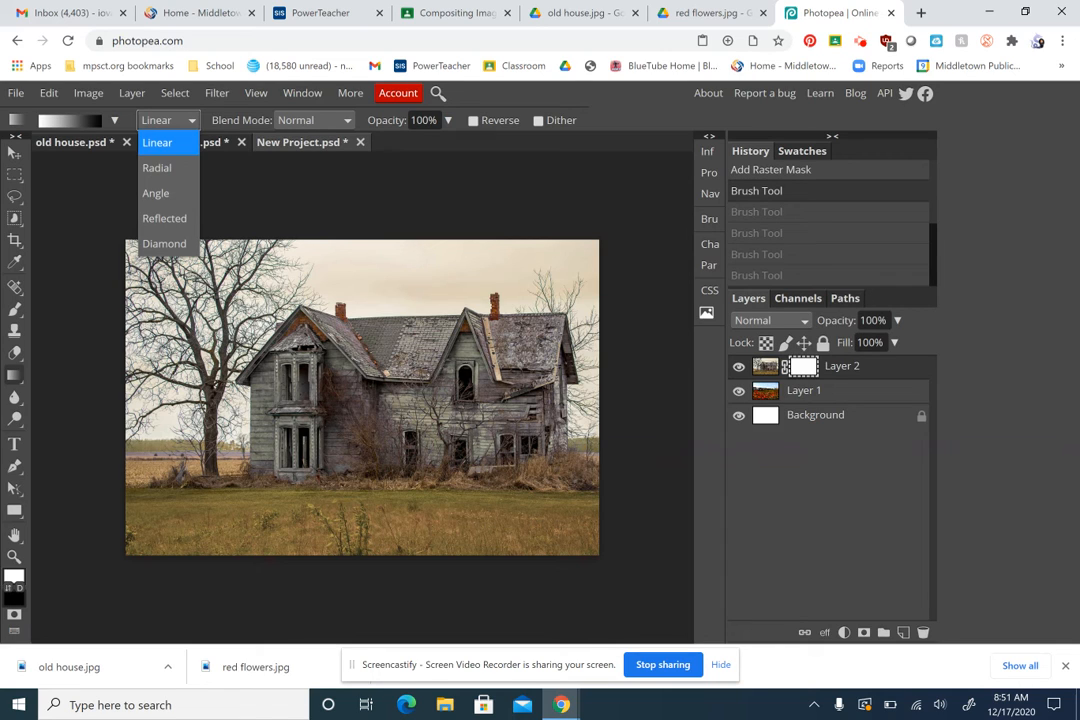
key("Down")
key("Down")
key("Up")
key("Down")
key("Down")
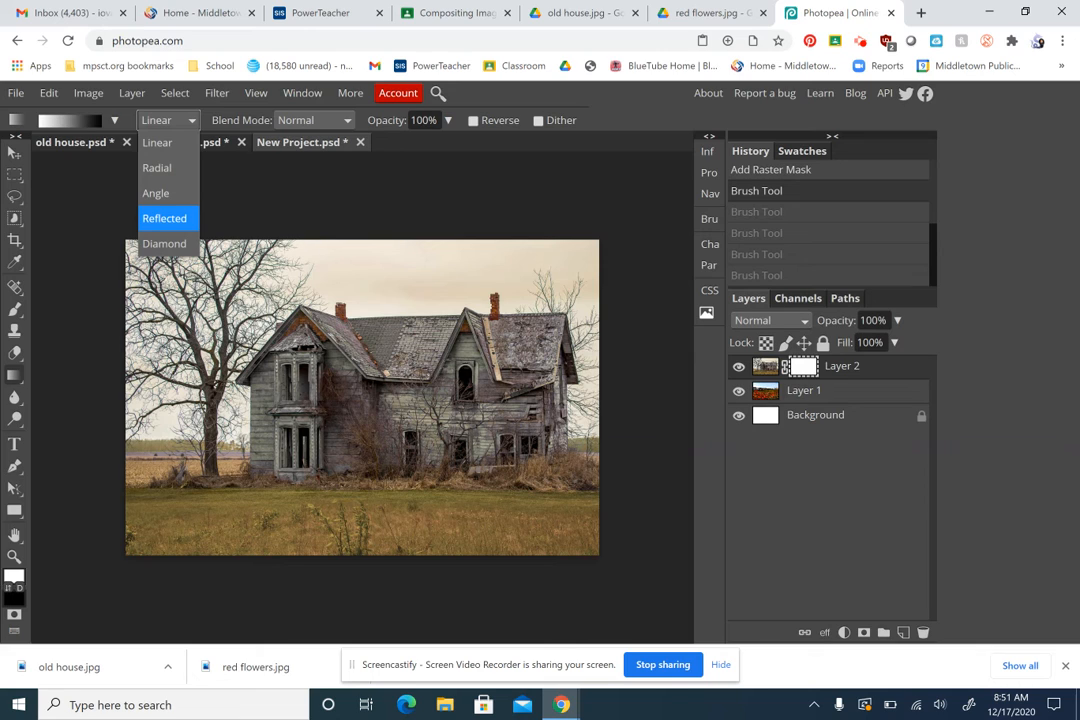
key("Escape")
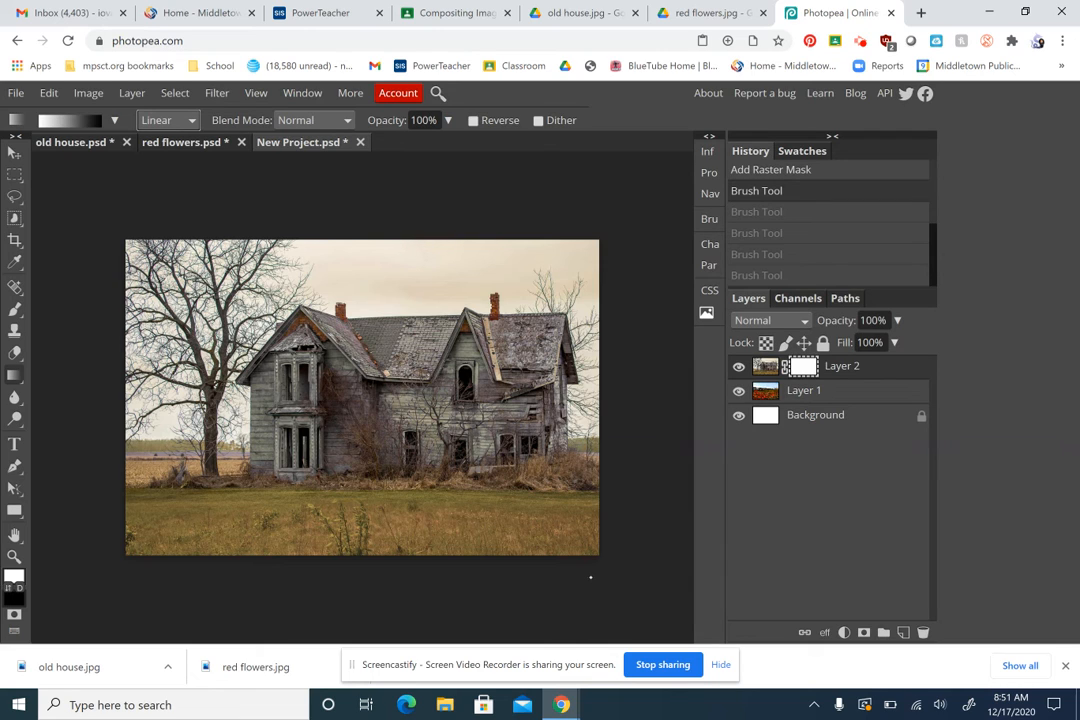
Draw vertical linear gradients on the old house layer's mask, refining the fade so the house stays above and the flowers show across the lower part
left_click_drag(362, 240, 371, 484)
left_click_drag(364, 316, 371, 500)
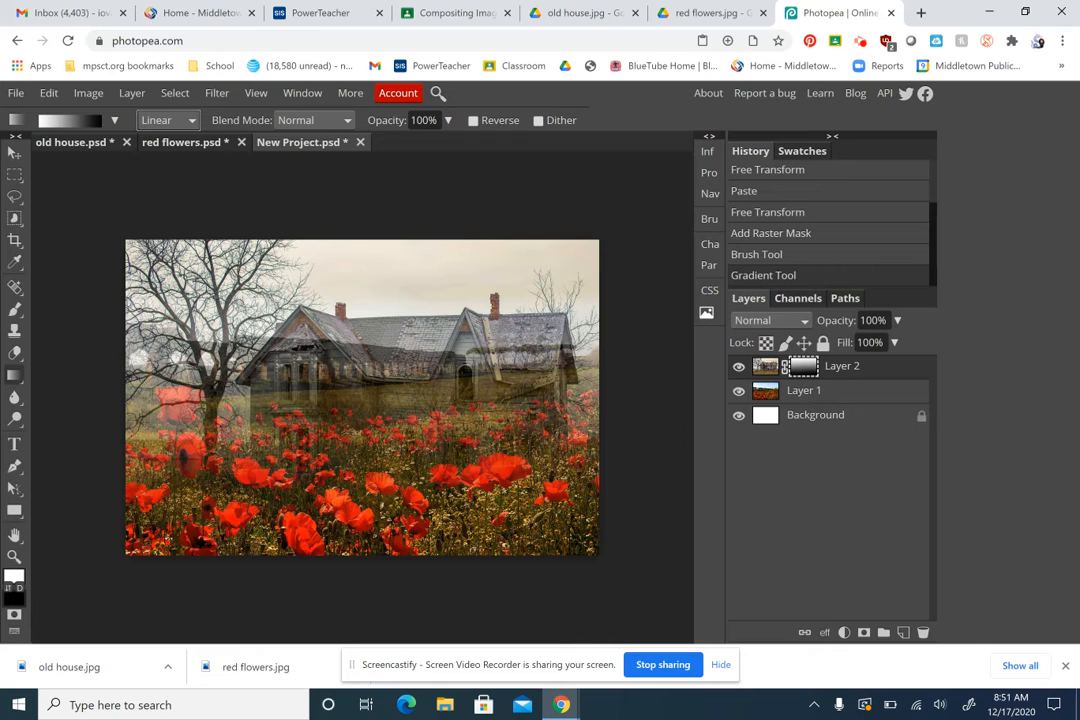
left_click_drag(390, 371, 393, 555)
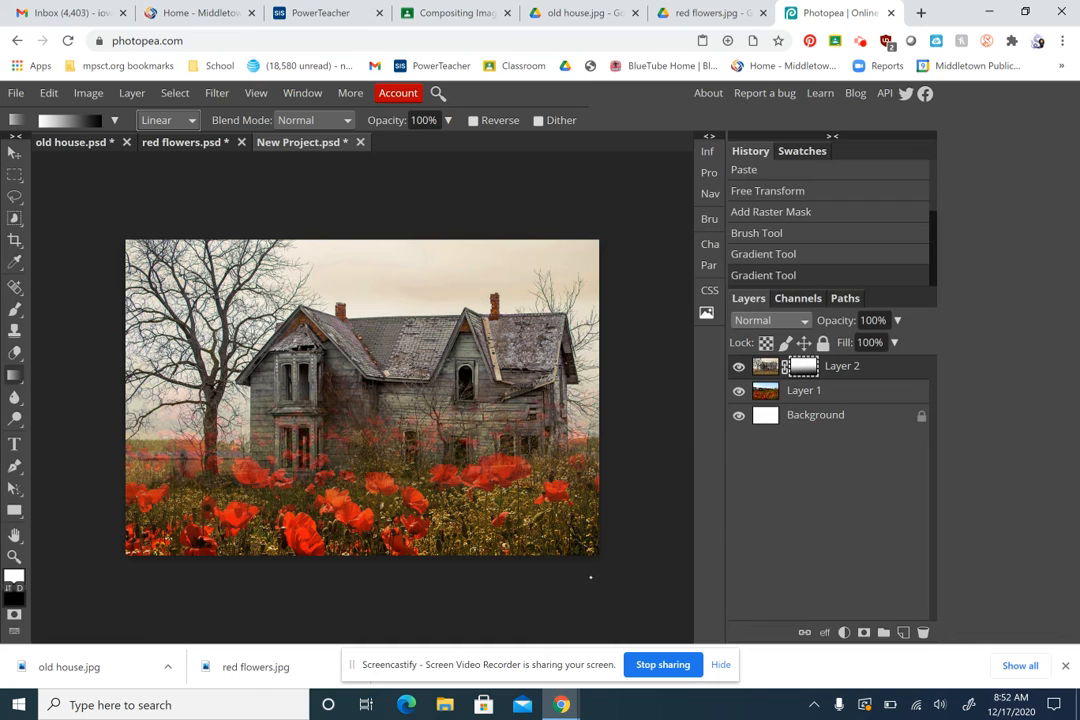
Browse the layer blend modes and try Darken on the old house layer
left_click(771, 321)
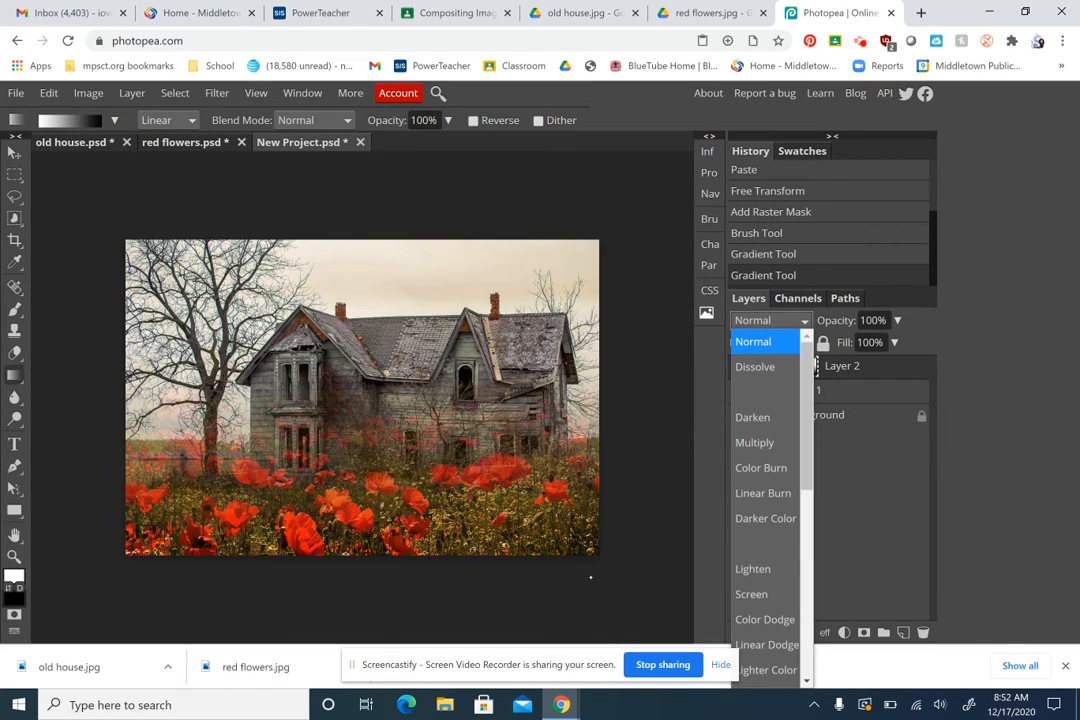
scroll(765, 417, "down", 1)
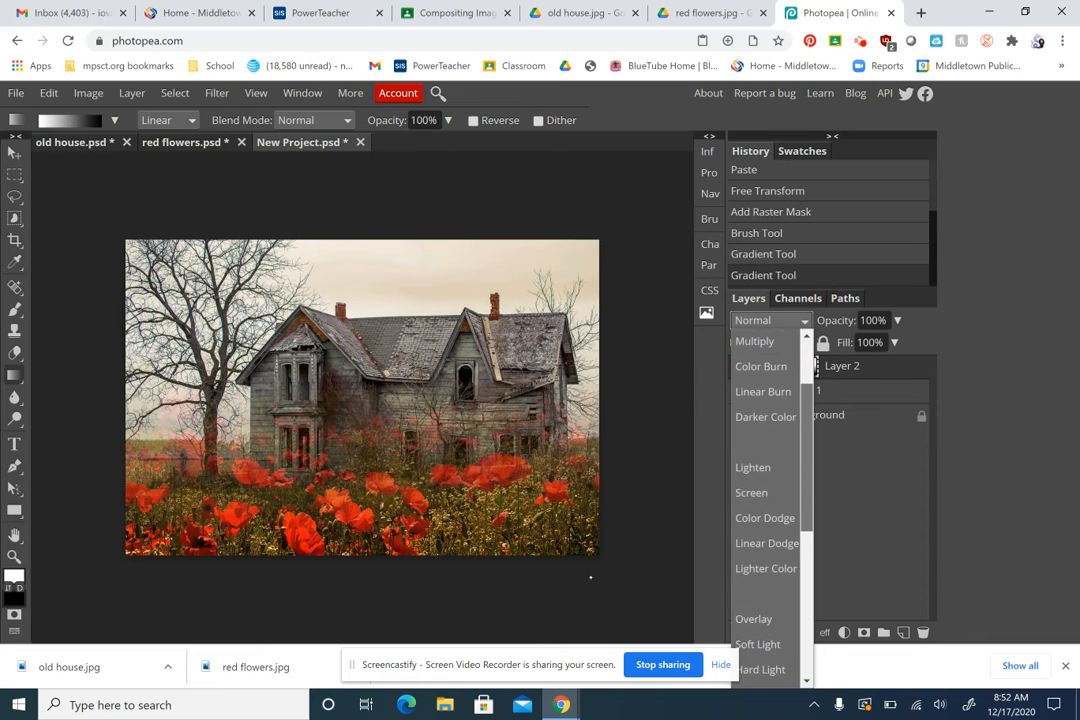
scroll(765, 417, "down", 1)
scroll(765, 417, "up", 2)
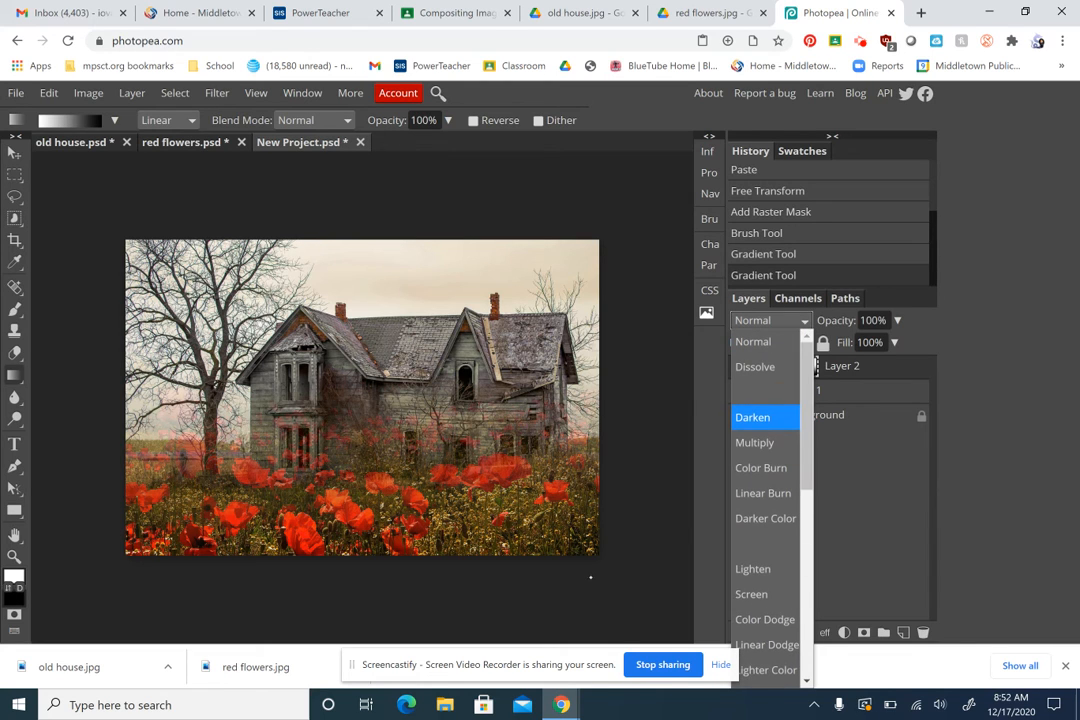
left_click(752, 417)
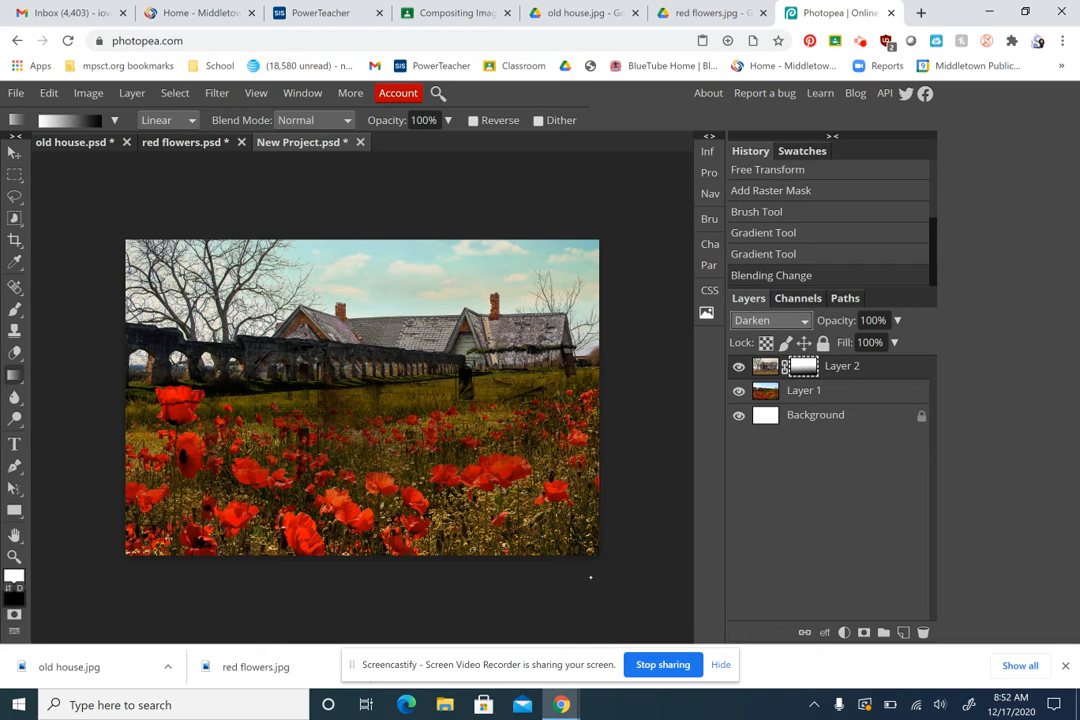
Try the Multiply and Overlay blend modes on the old house layer
left_click(771, 320)
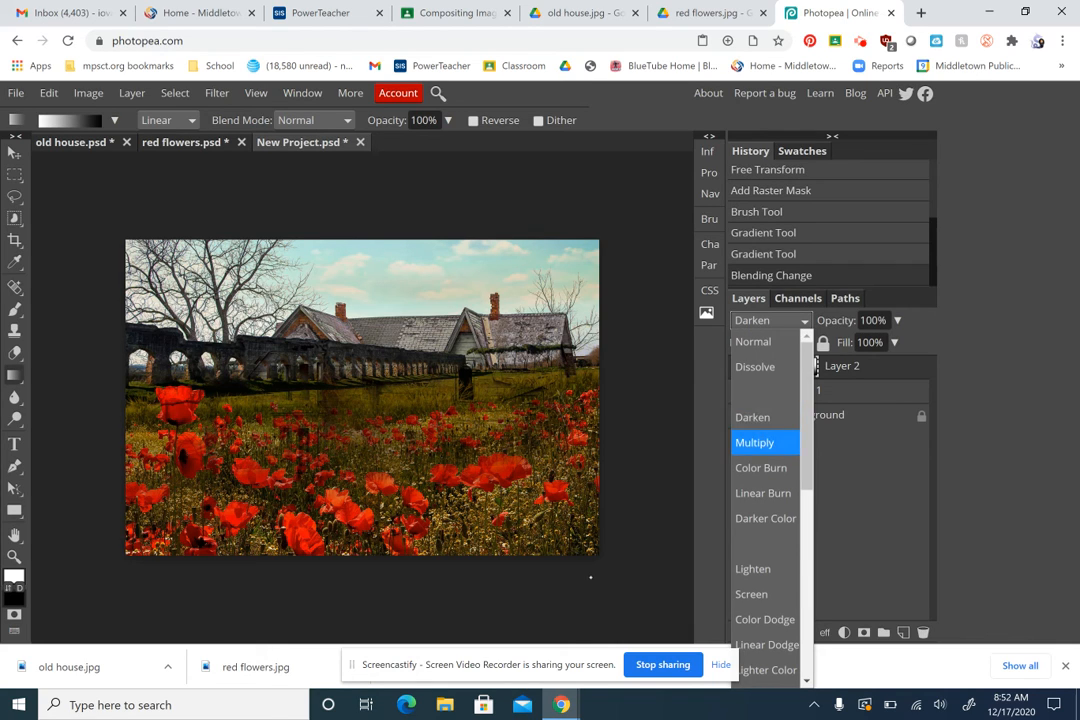
left_click(754, 442)
left_click(771, 320)
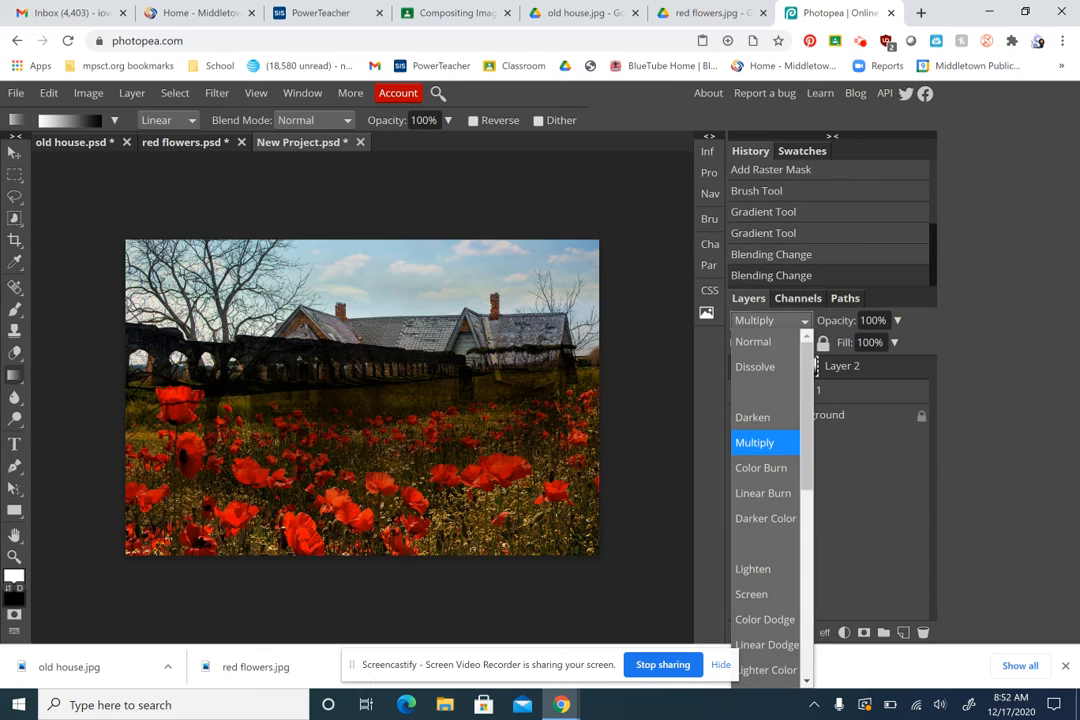
scroll(768, 490, "down", 3)
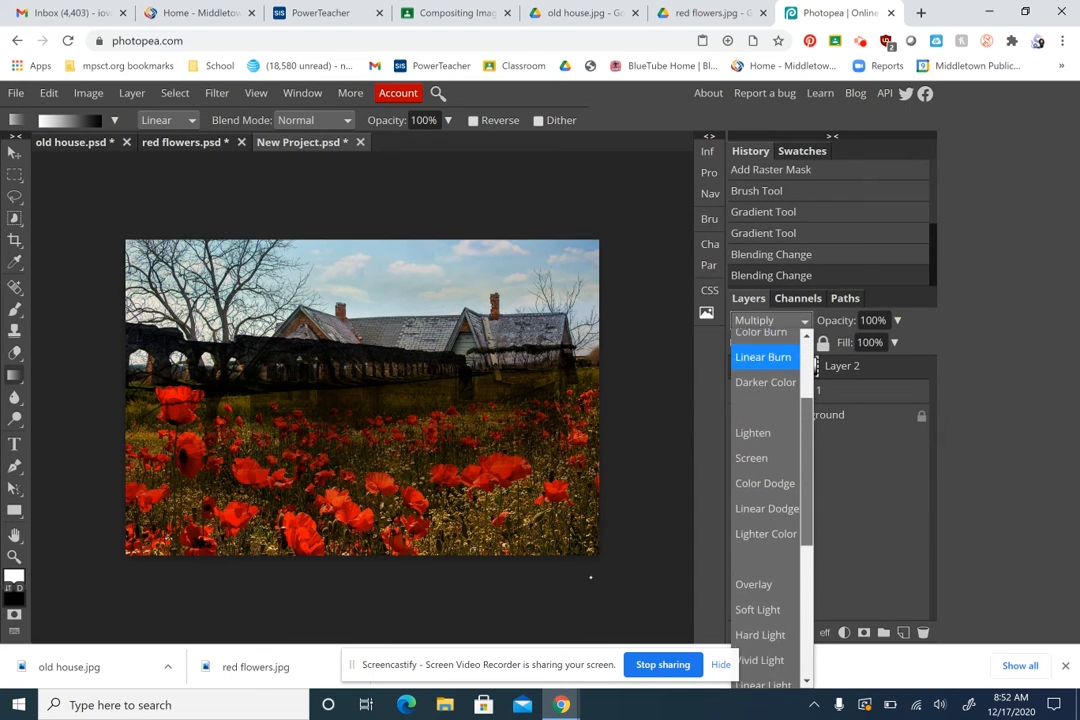
left_click(754, 474)
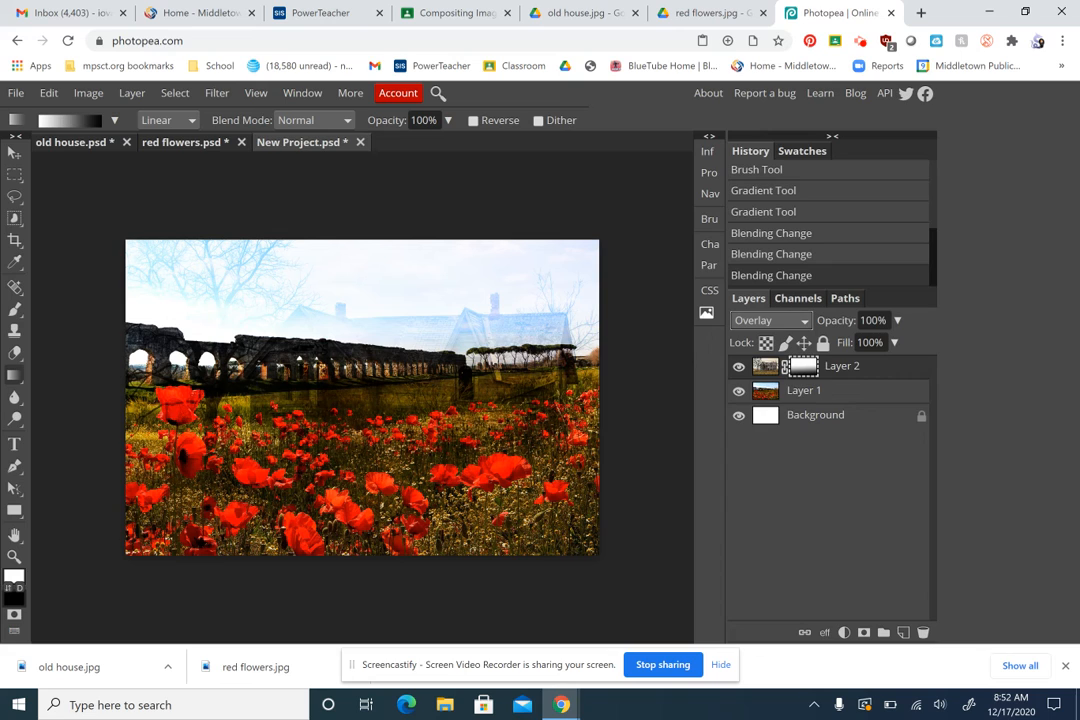
Try the Screen blend mode on the old house layer, followed by Multiply again for comparison
left_click(770, 320)
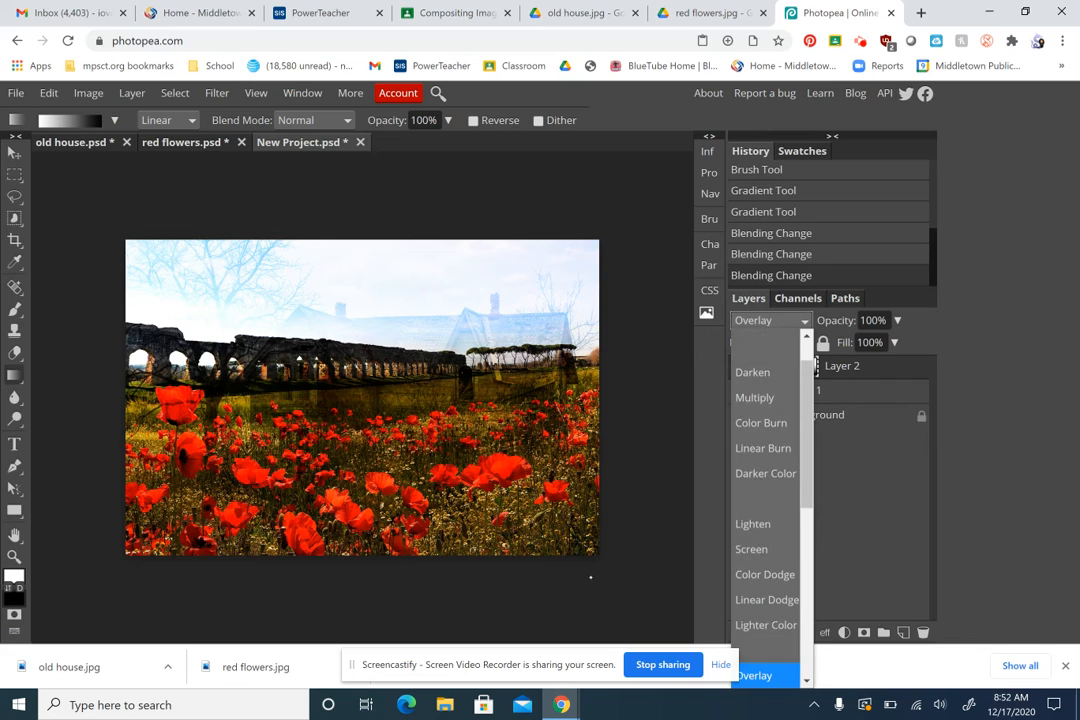
scroll(763, 467, "up", 3)
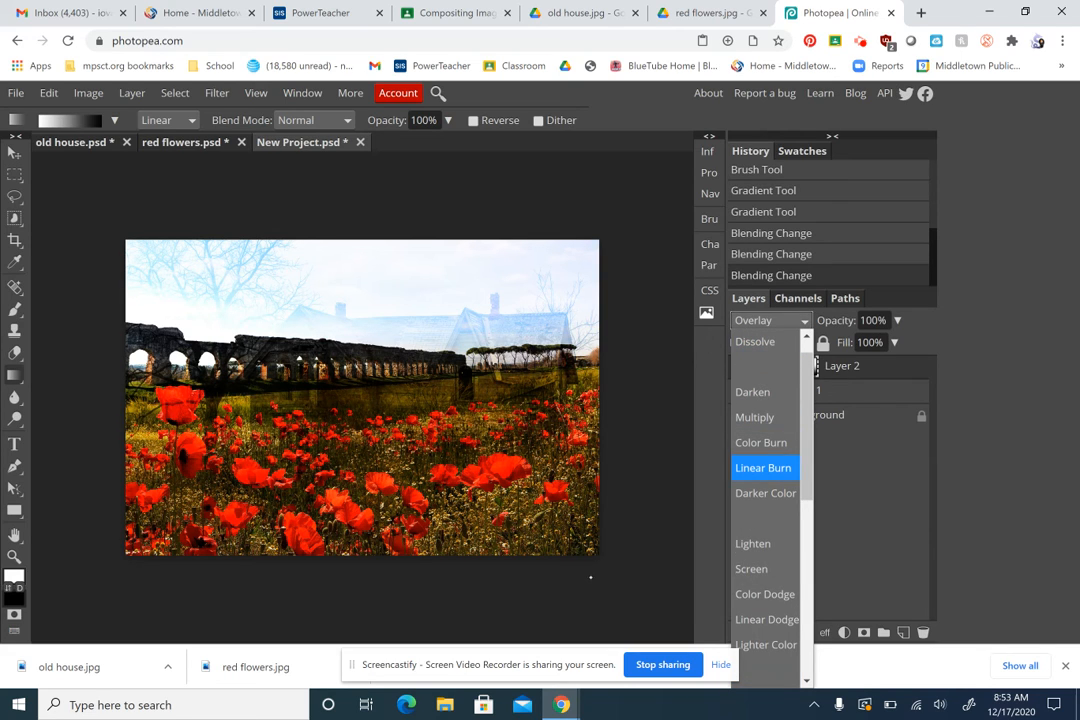
left_click(751, 568)
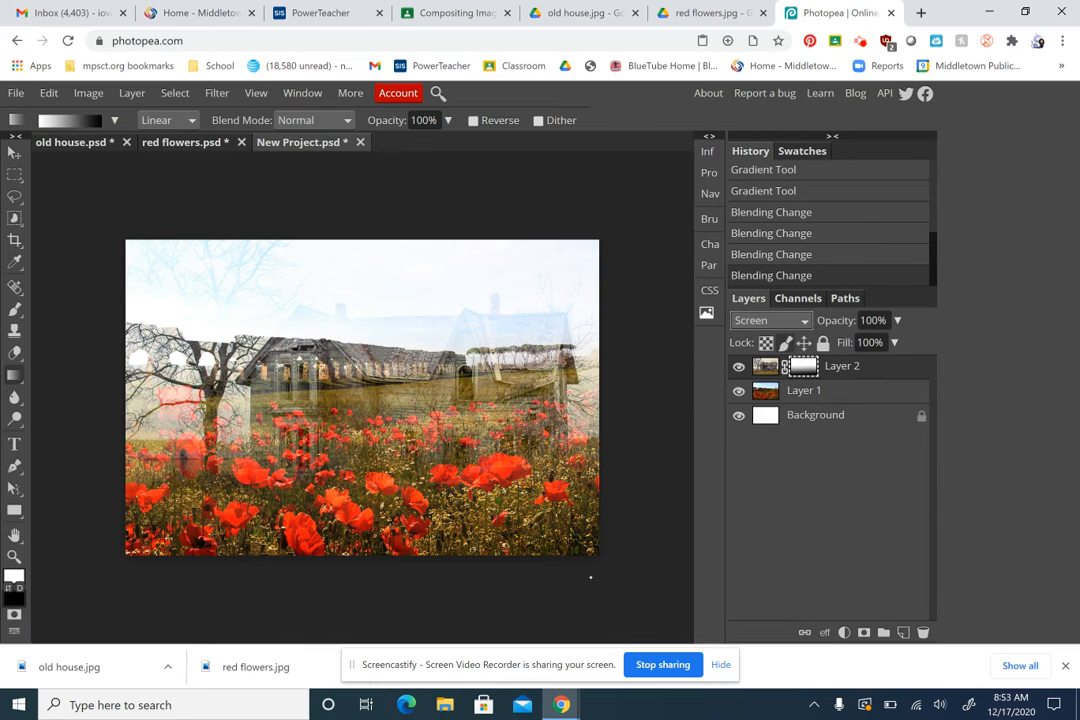
left_click(770, 320)
left_click(755, 443)
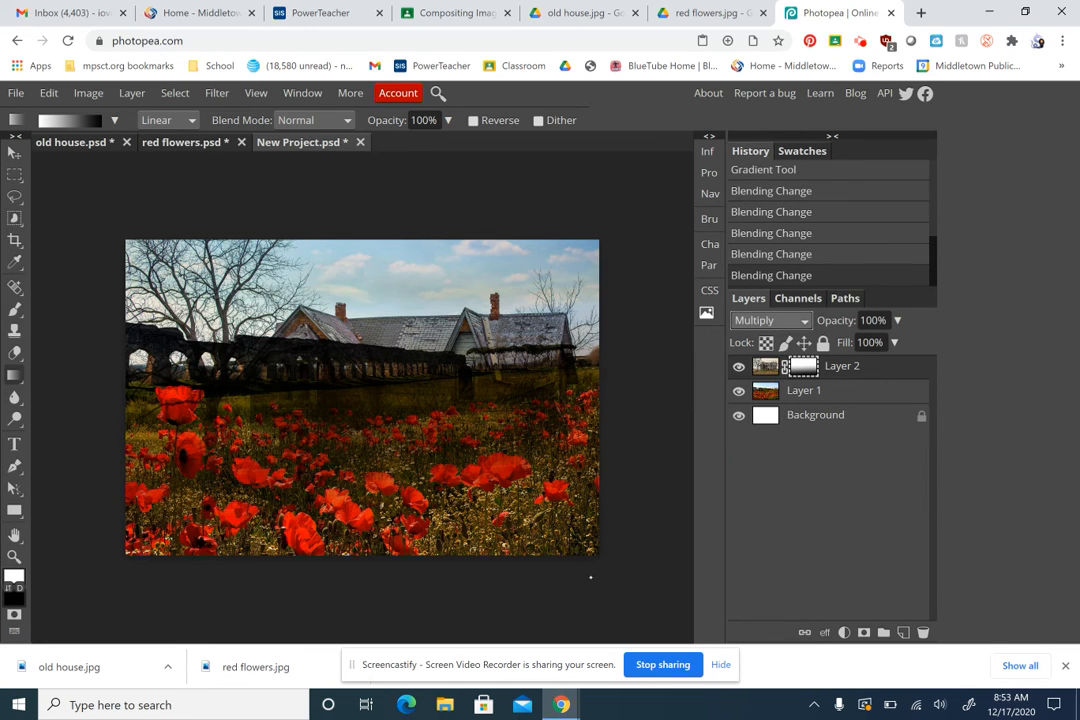
Try the Darker Color and Color Dodge blend modes on the old house layer
left_click(770, 320)
left_click(765, 516)
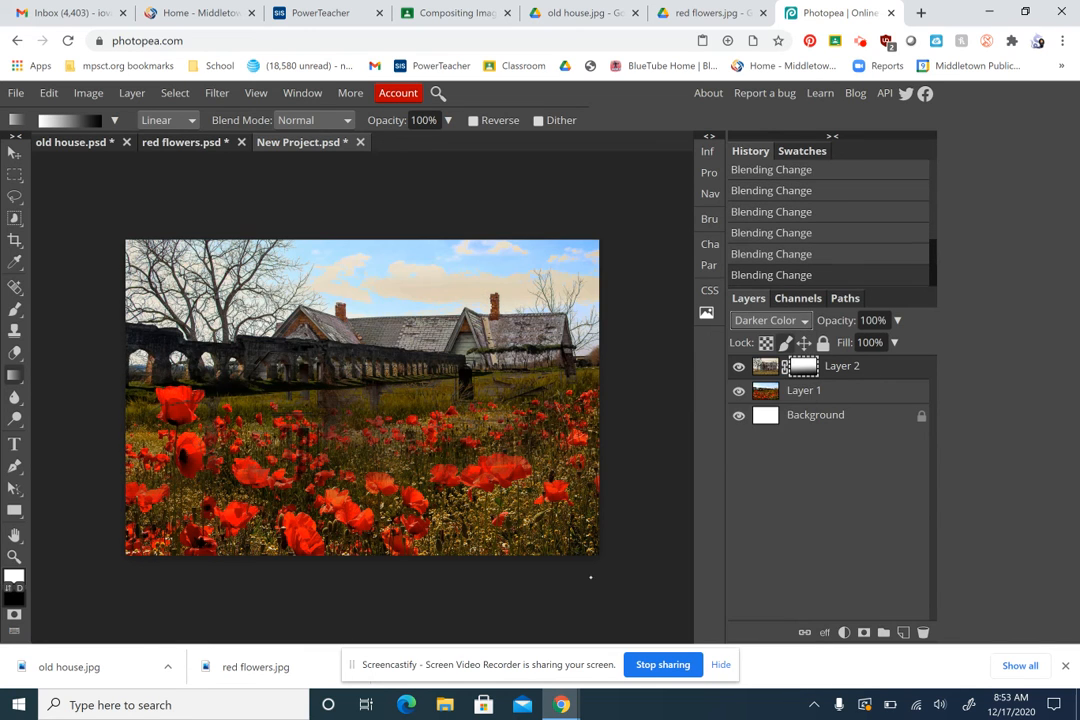
left_click(770, 320)
left_click(765, 617)
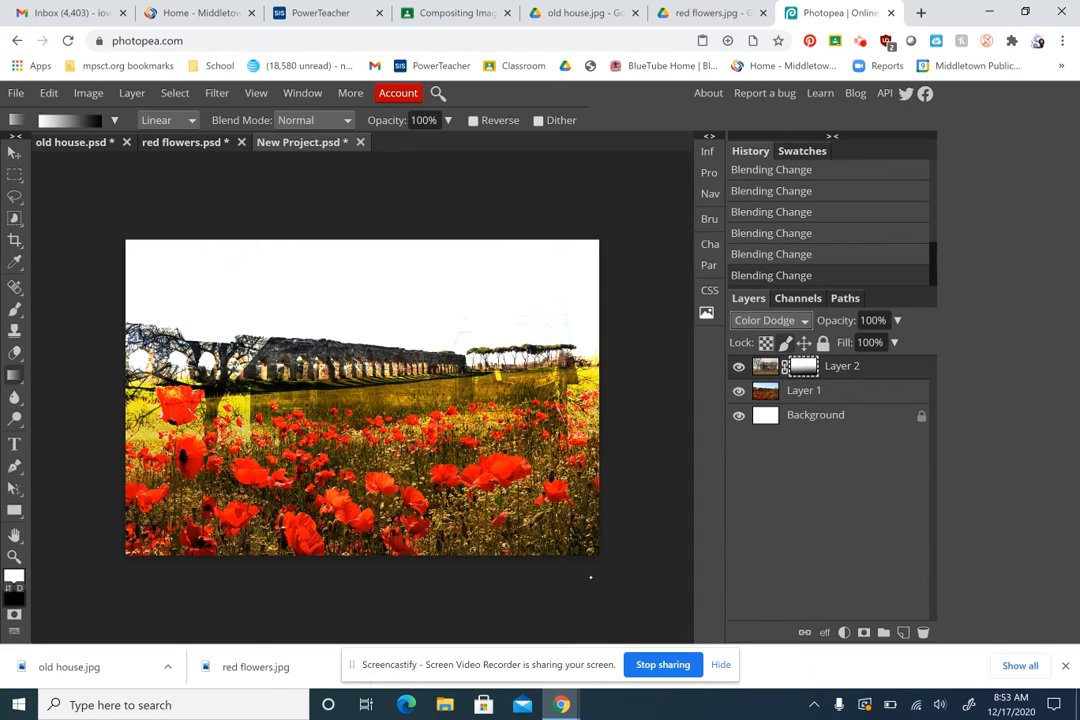
Try the Pin Light and Hue blend modes on the old house layer
left_click(770, 320)
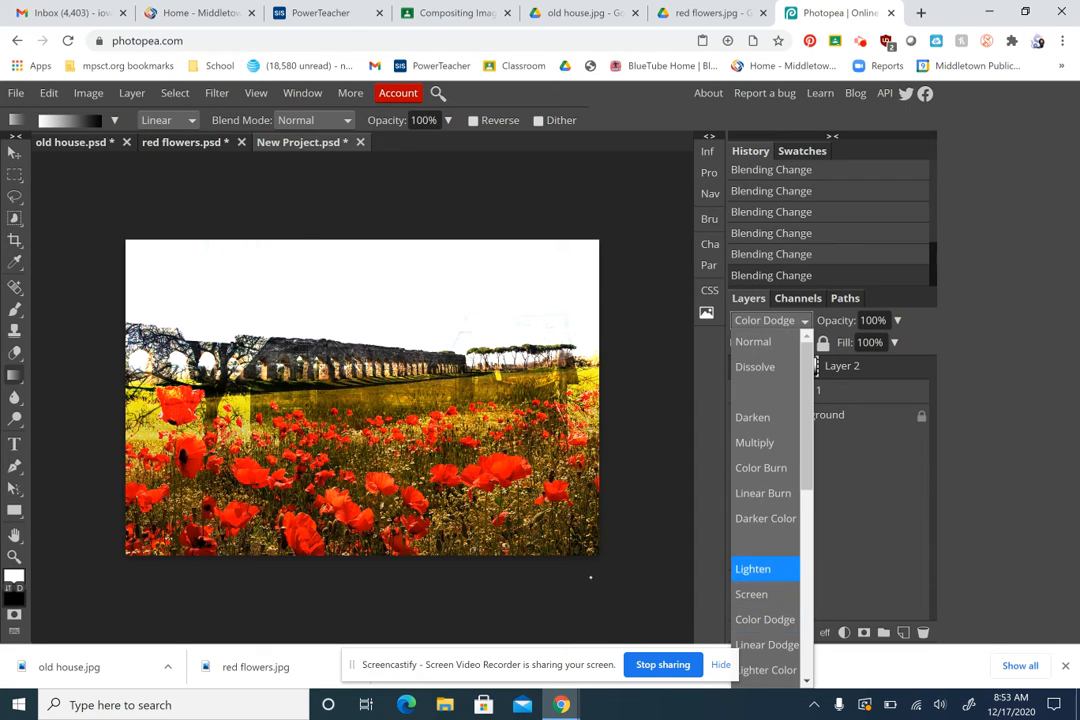
scroll(765, 470, "down", 4)
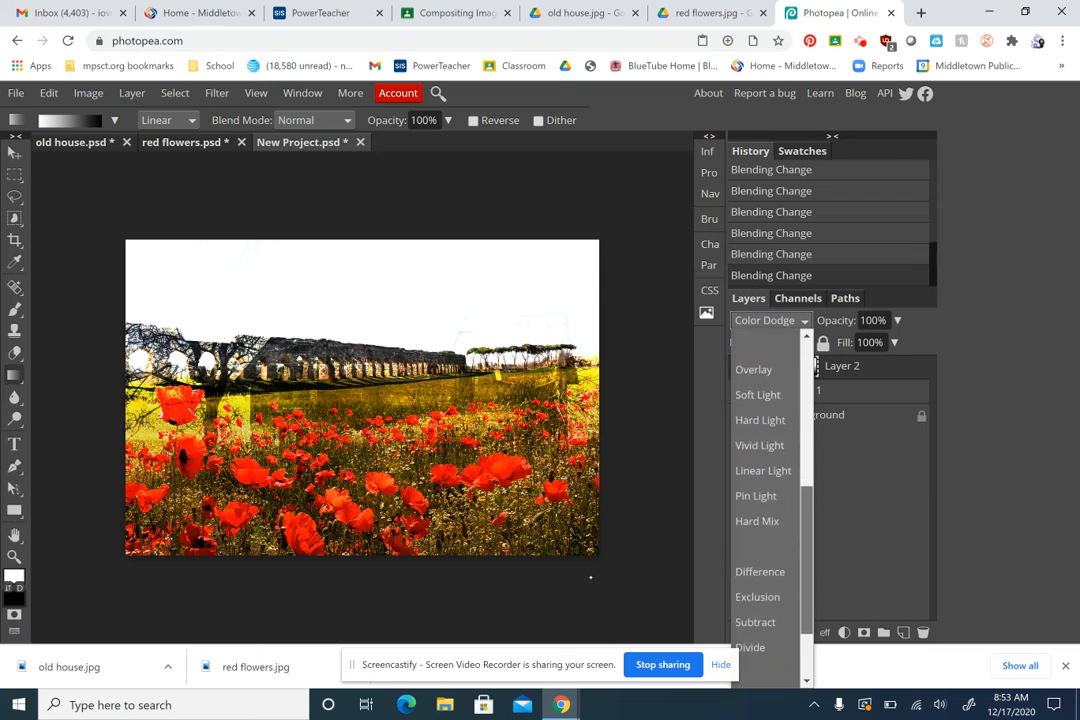
scroll(765, 470, "down", 1)
left_click(757, 474)
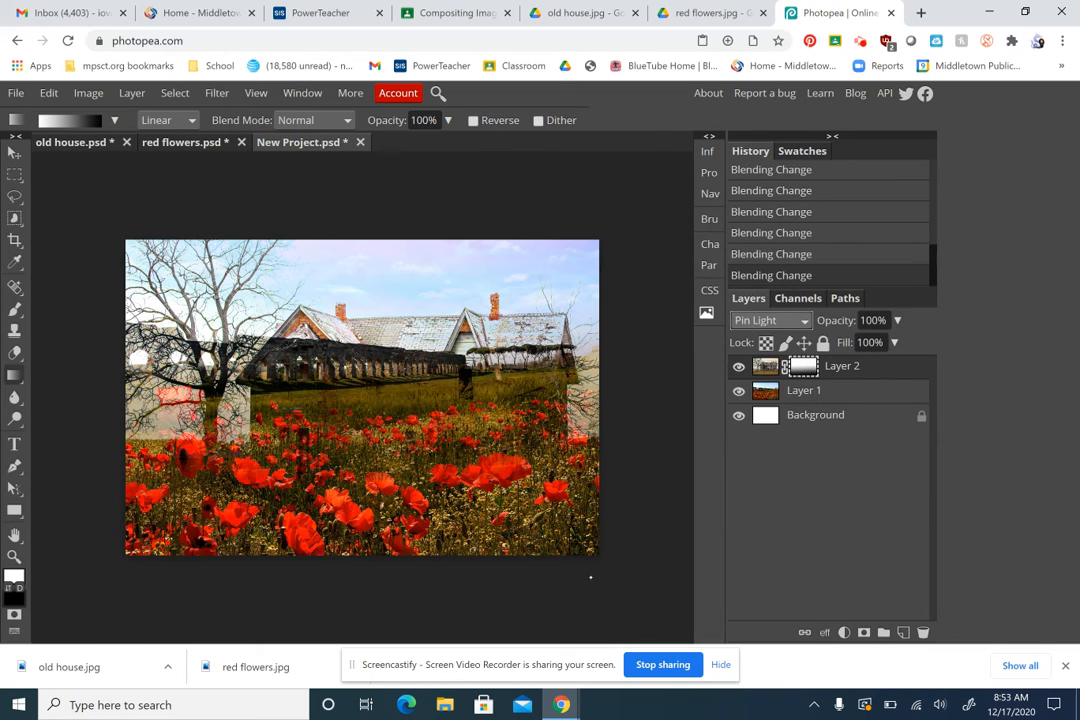
left_click(770, 320)
left_click_drag(806, 497, 806, 611)
left_click(765, 599)
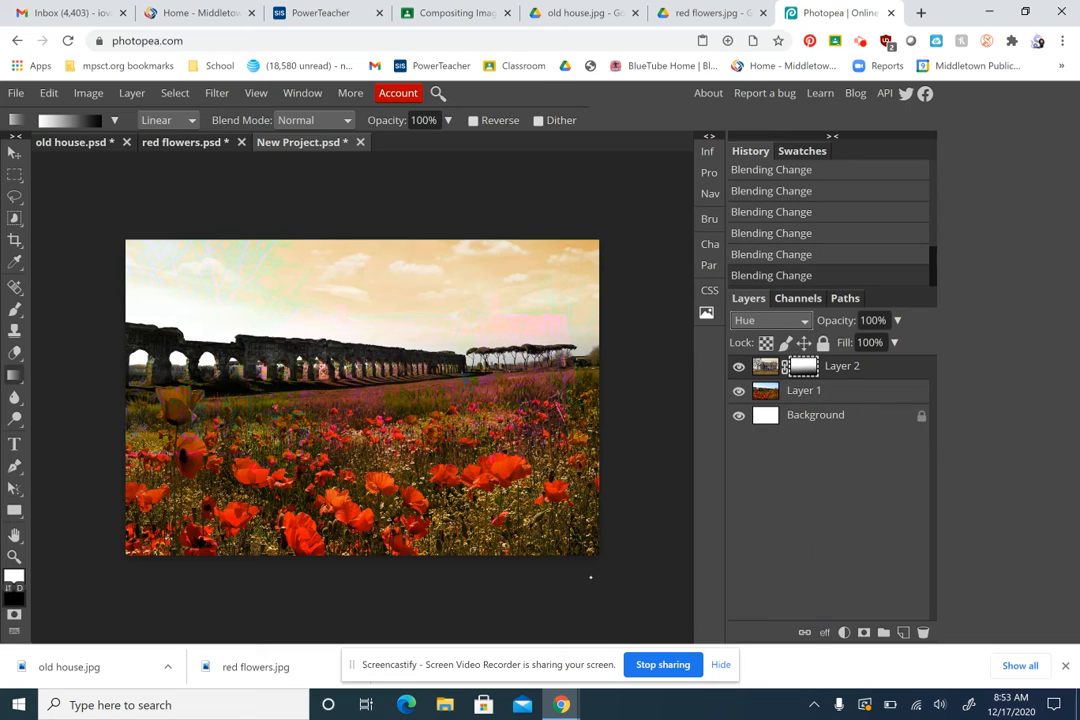
Try the Saturation and Luminosity blend modes on the old house layer
left_click(770, 320)
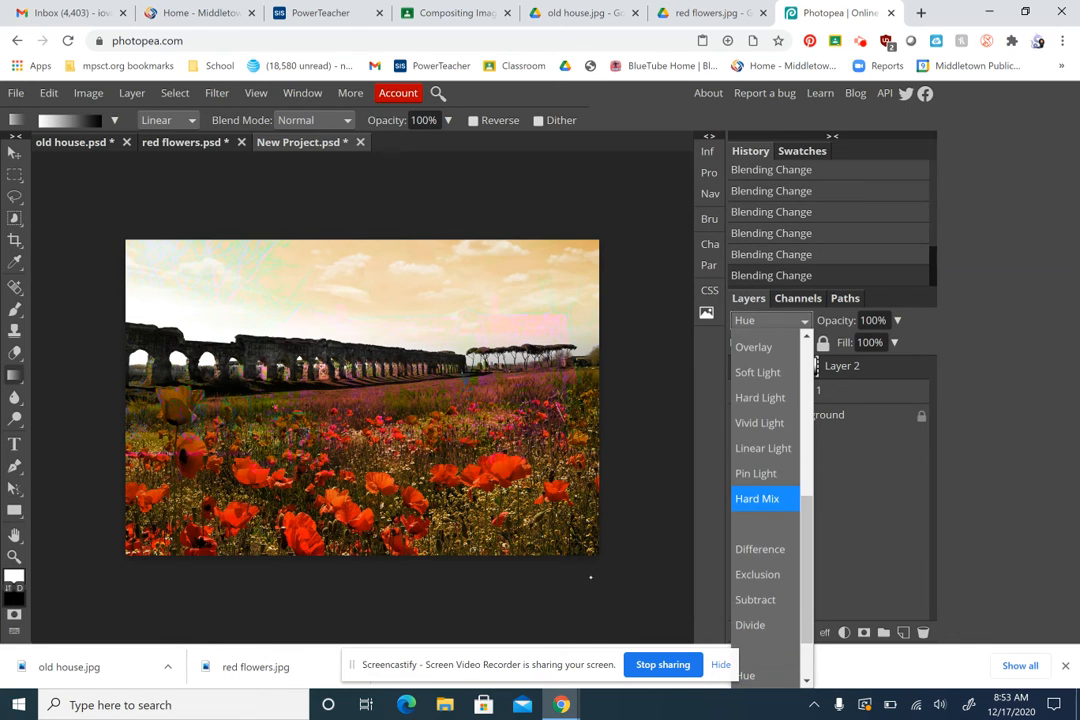
scroll(765, 500, "down", 3)
left_click(760, 624)
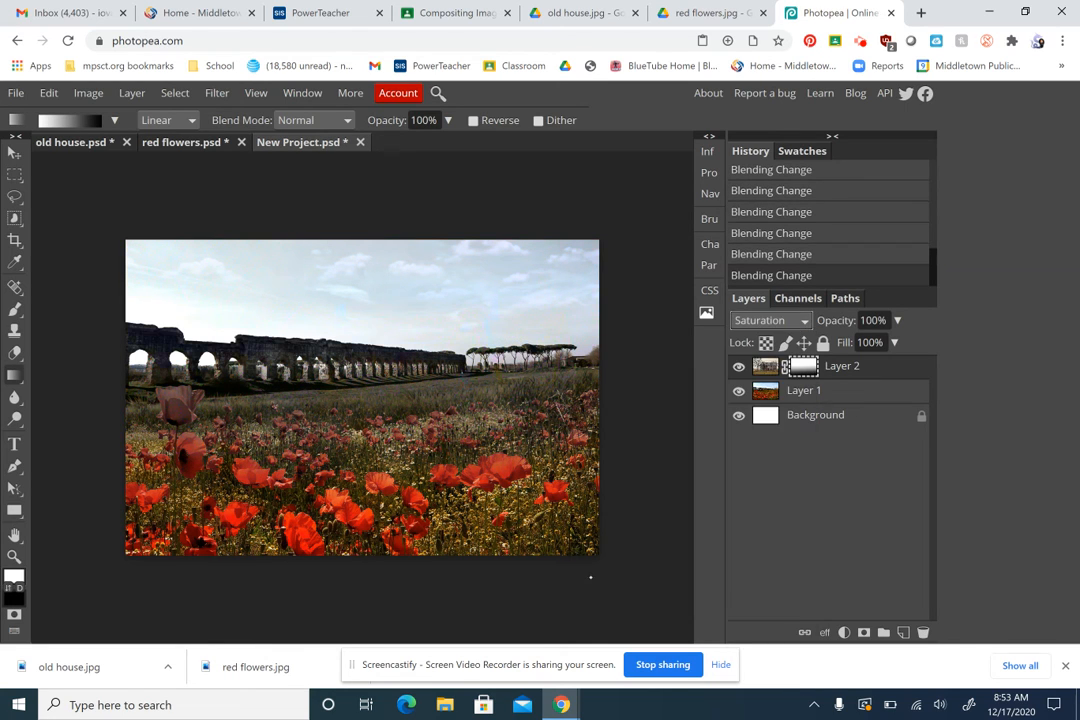
left_click(770, 320)
scroll(760, 392, "up", 1)
scroll(765, 500, "down", 3)
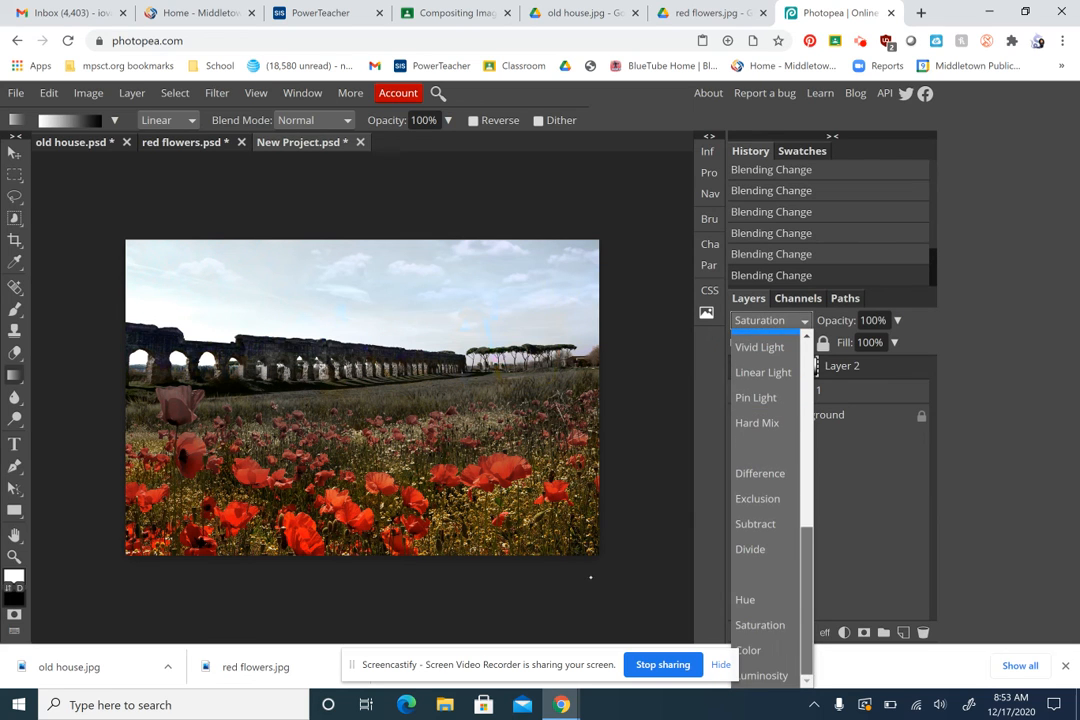
left_click(766, 674)
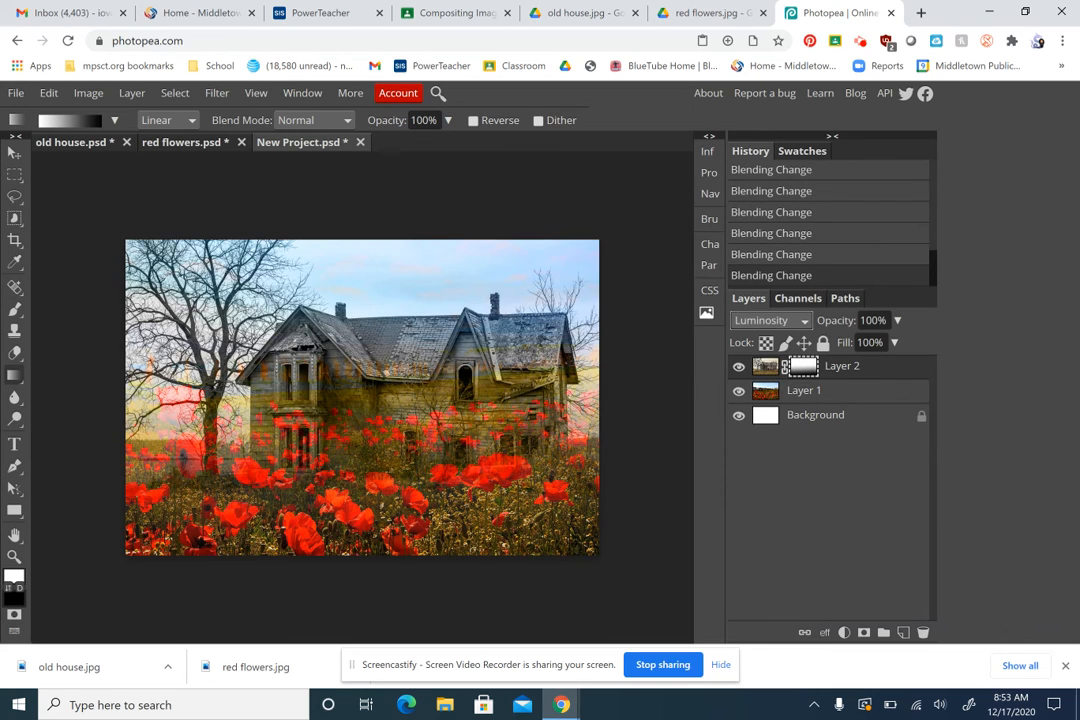
Try the Color and Hard Light blend modes on the old house layer
left_click(770, 320)
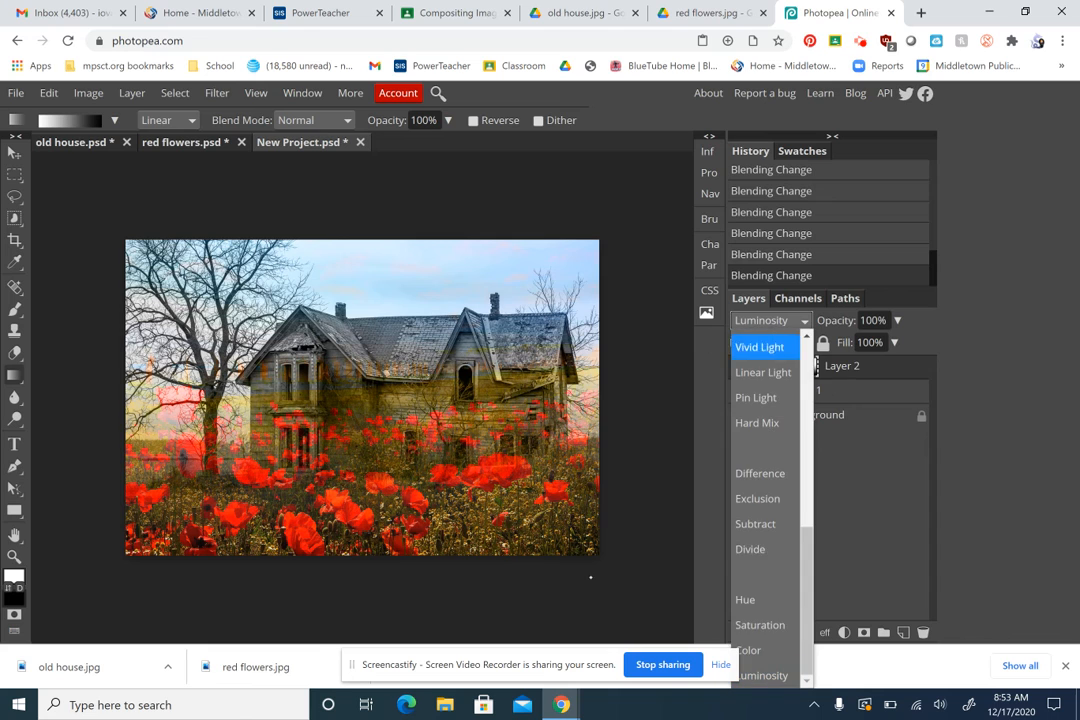
left_click(750, 650)
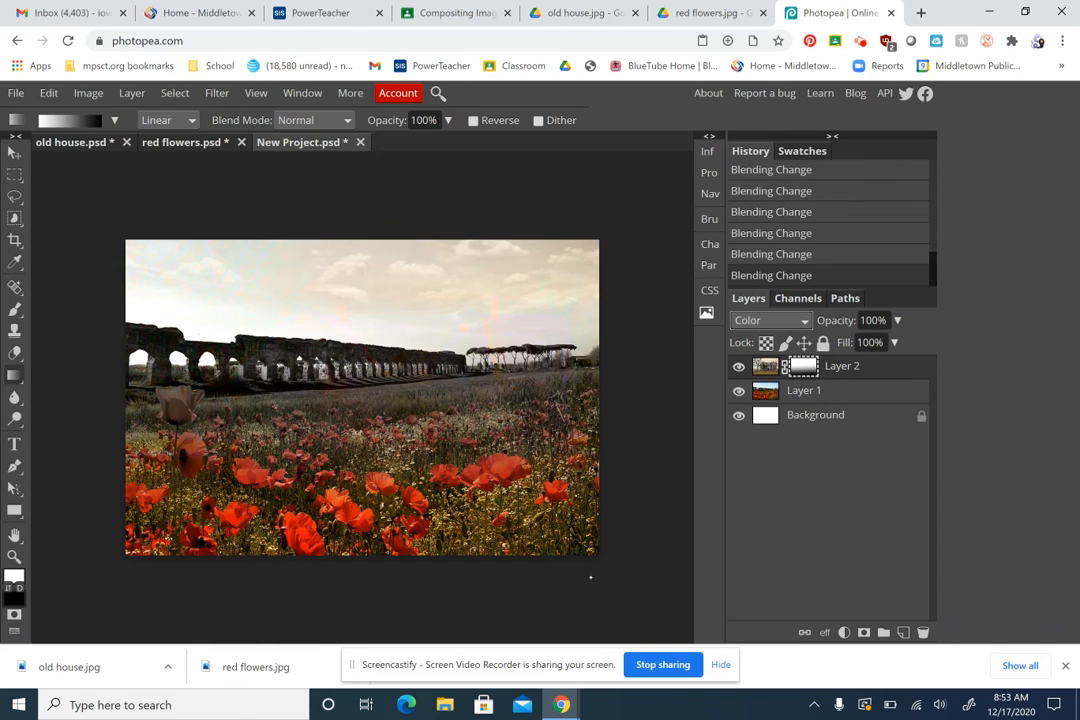
left_click(770, 320)
left_click(760, 367)
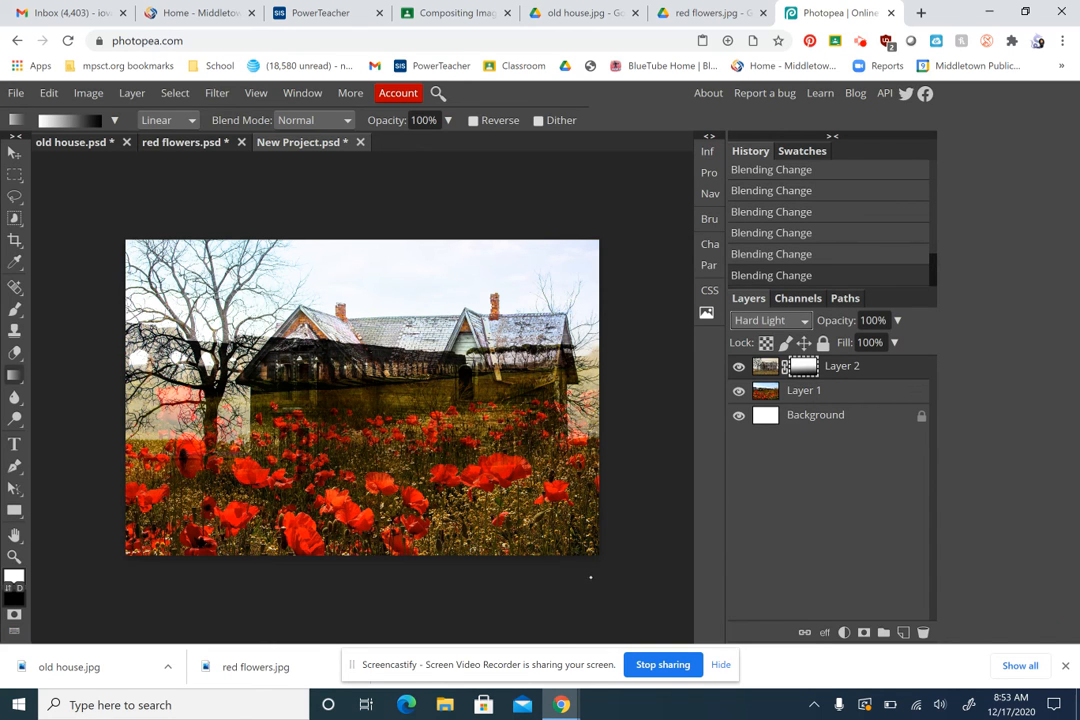
Try the Linear Burn and Dissolve blend modes on the old house layer
left_click(770, 320)
left_click(763, 397)
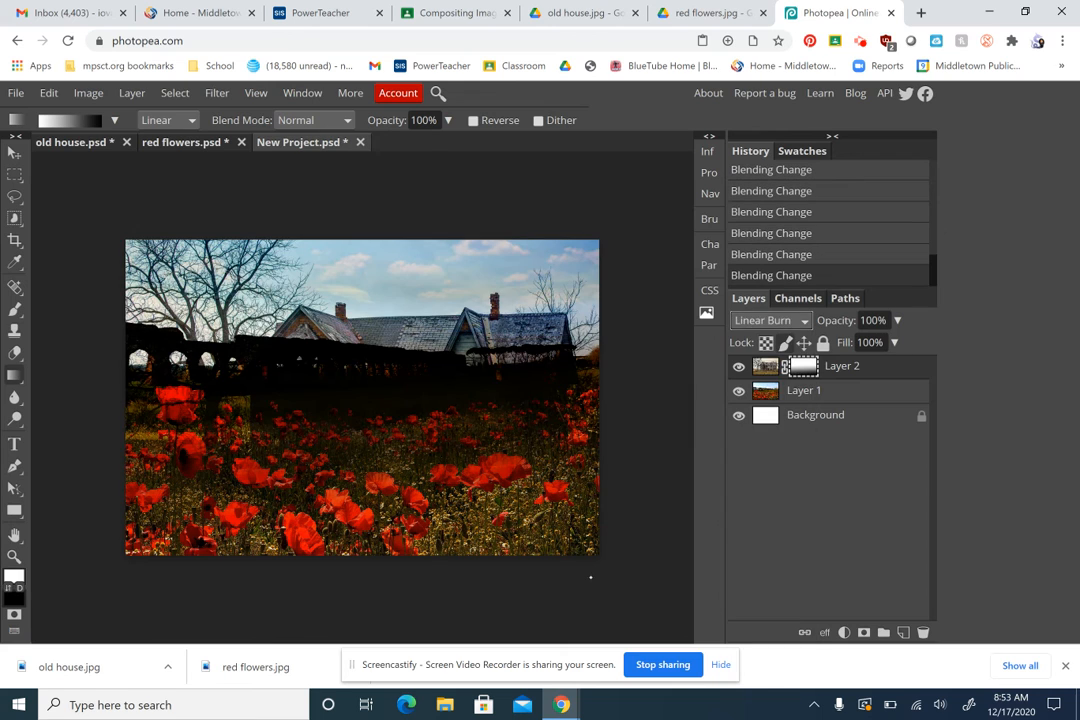
left_click(770, 320)
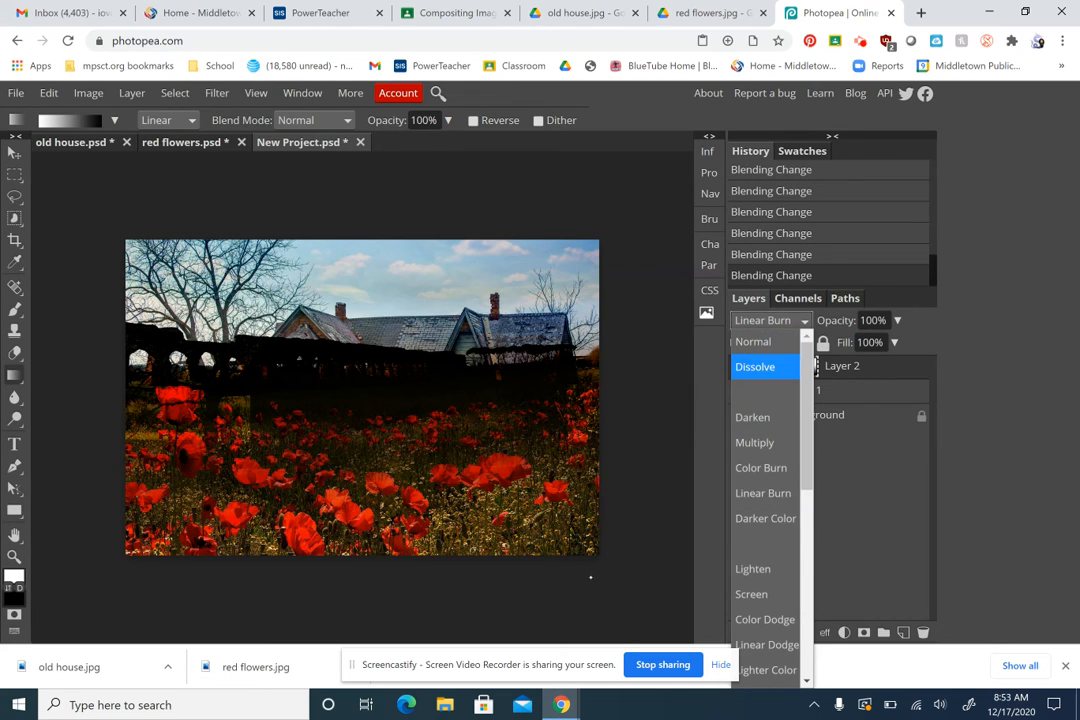
left_click(755, 367)
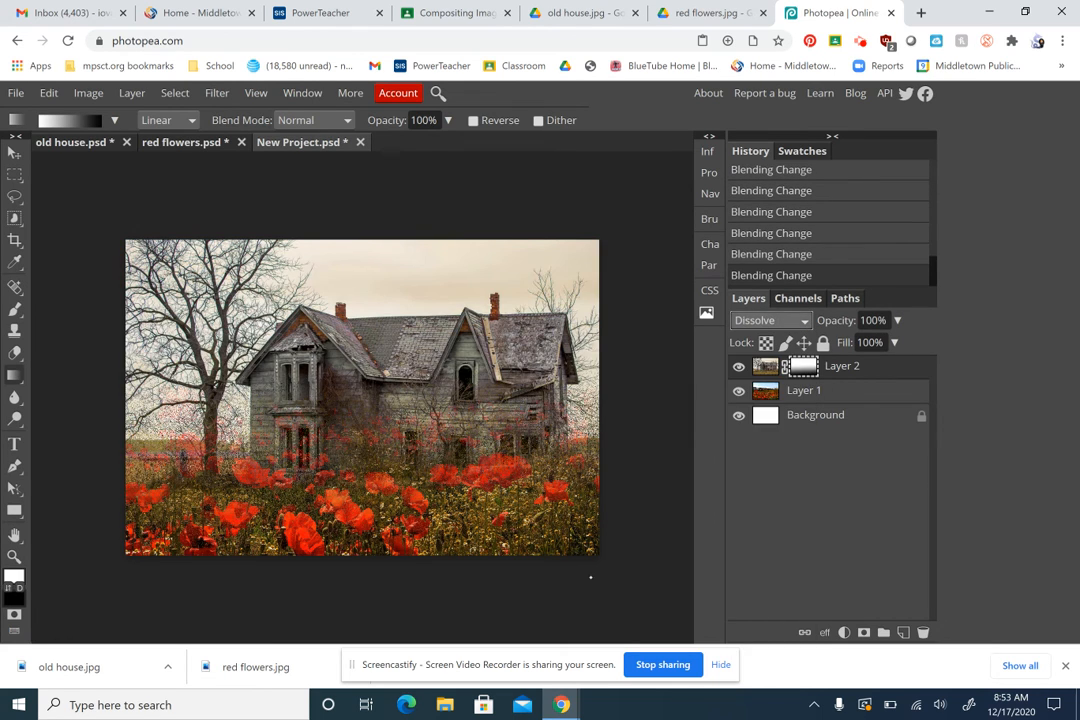
Try the Multiply and Lighten blend modes on the old house layer
left_click(770, 320)
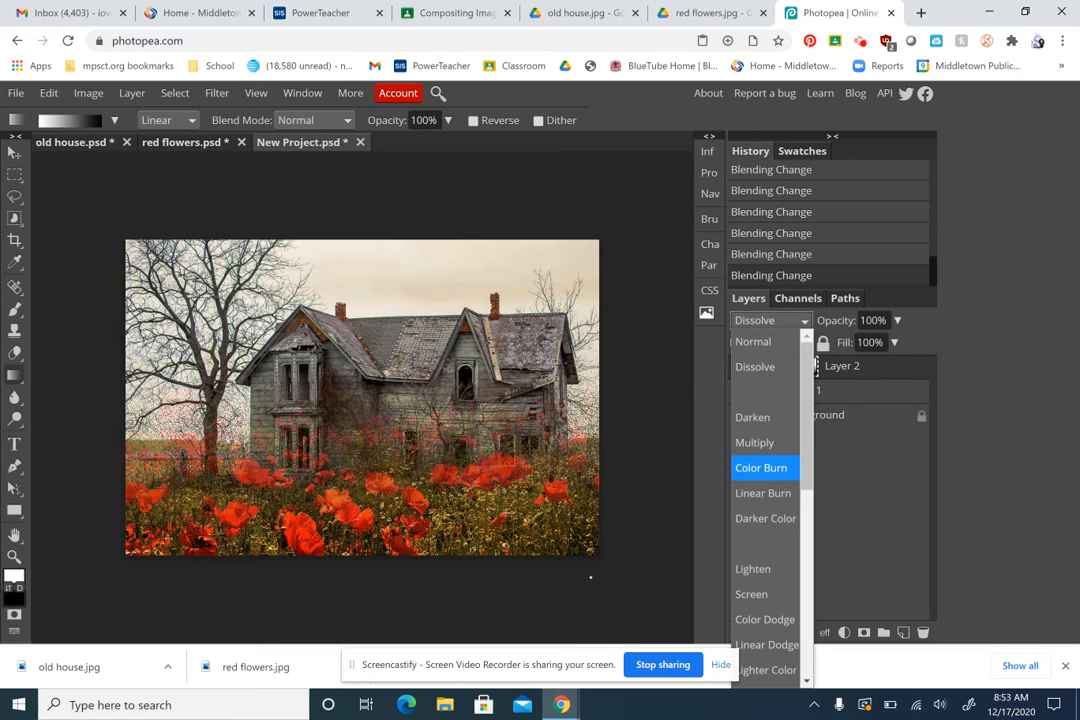
left_click(755, 443)
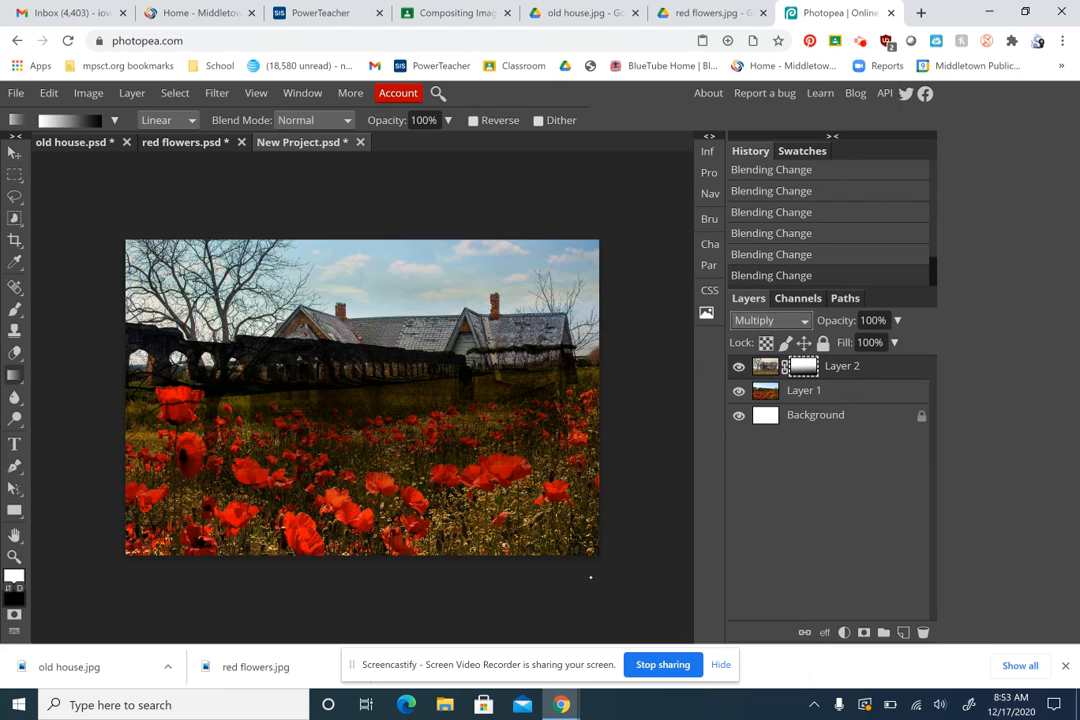
left_click(770, 320)
left_click(752, 569)
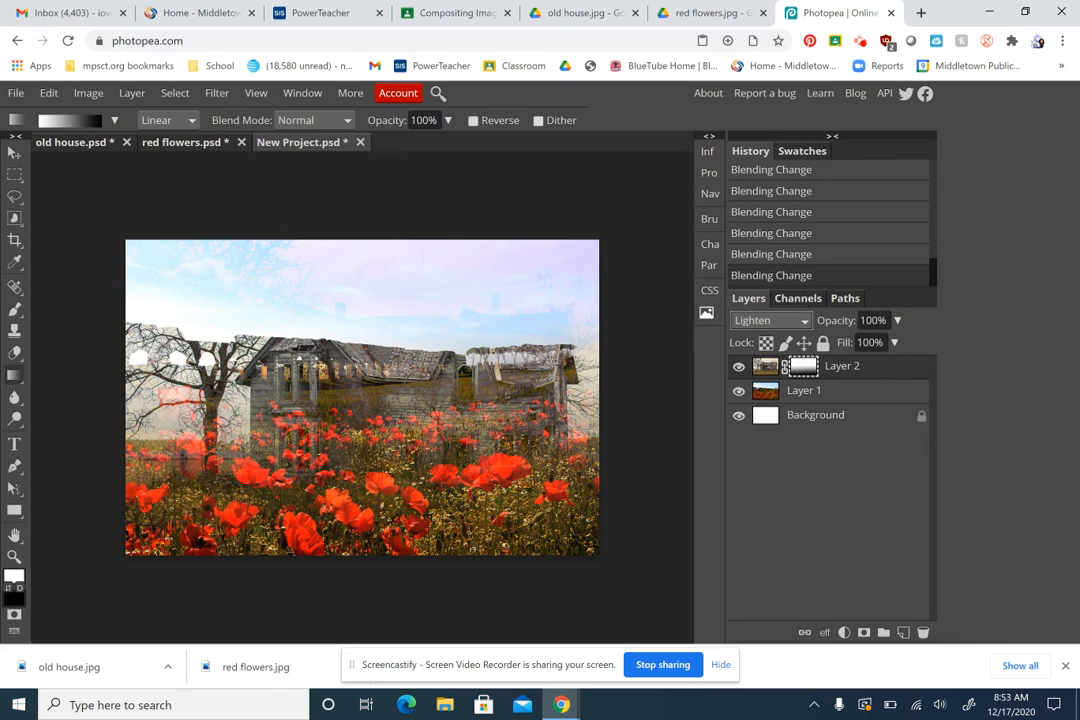
Try Darken once more on the old house layer and return its blend mode to Normal
left_click(770, 320)
left_click(760, 416)
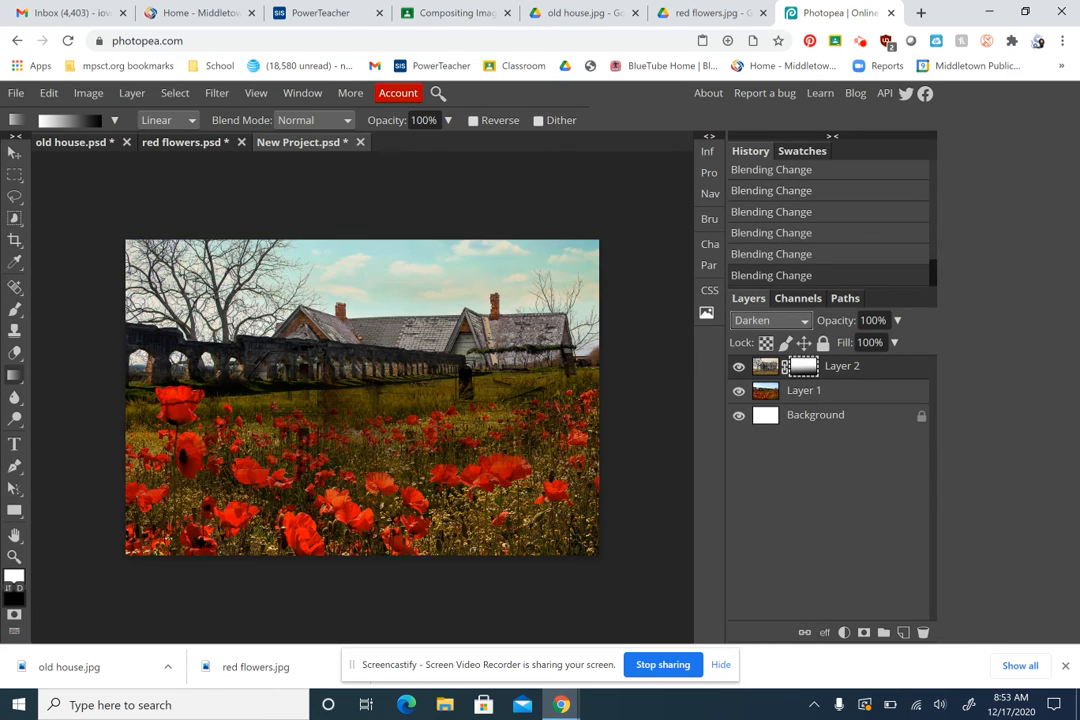
left_click(770, 320)
left_click(755, 342)
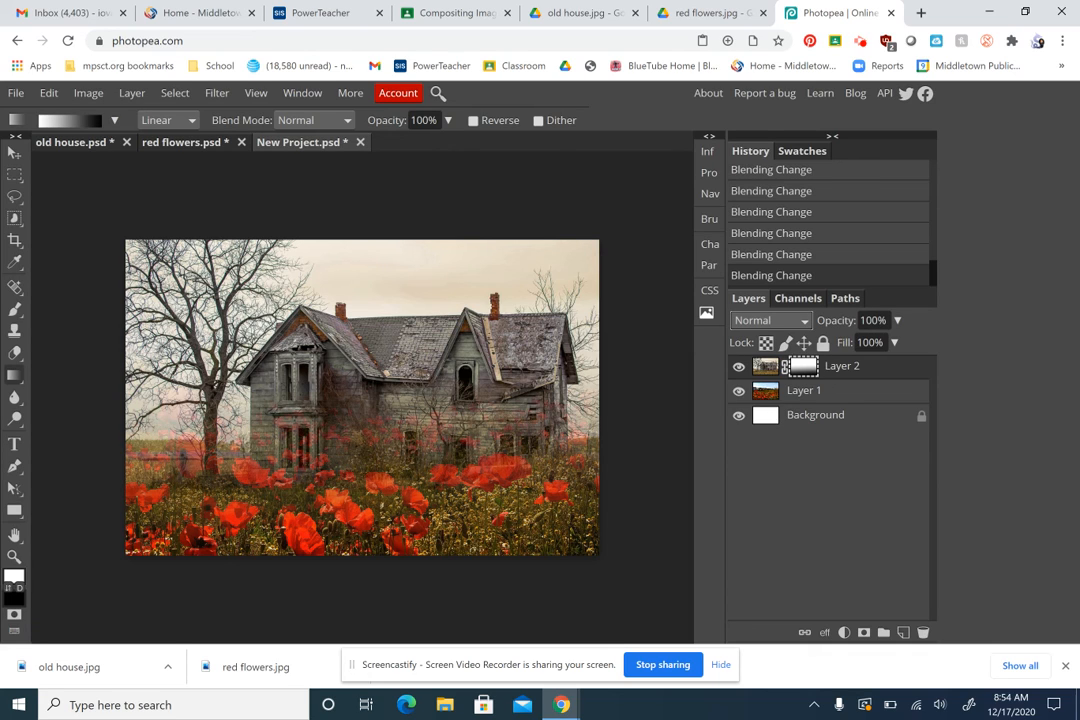
Start saving the composite as a PSD and name the file "house composite Ms I"
left_click(16, 93)
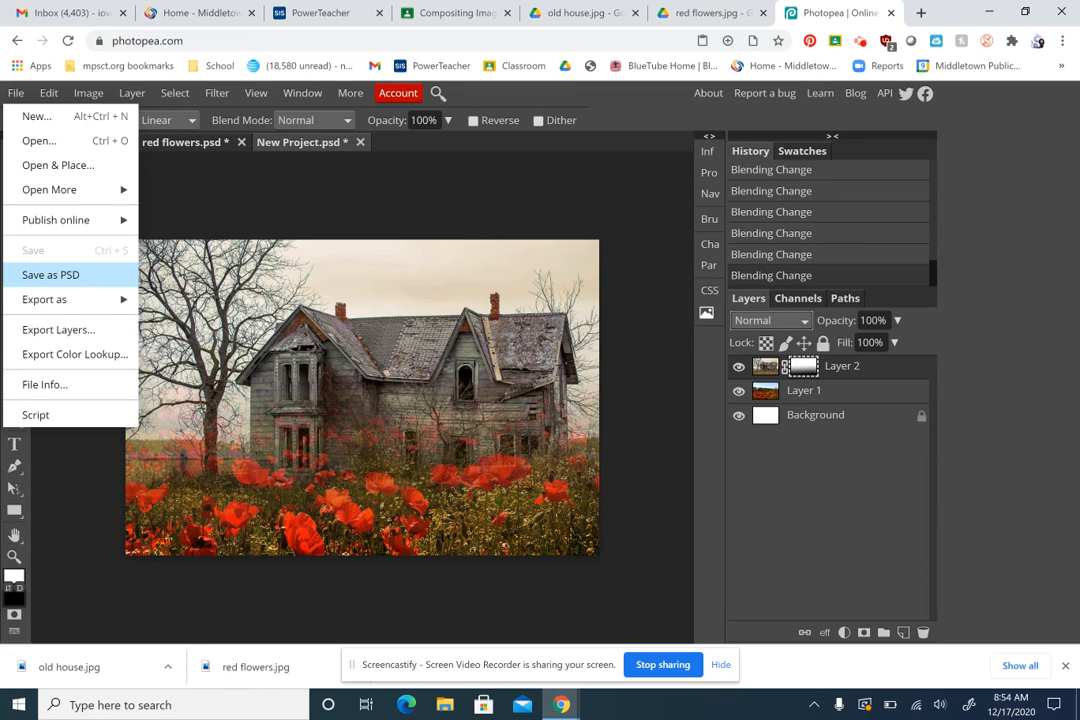
left_click(50, 274)
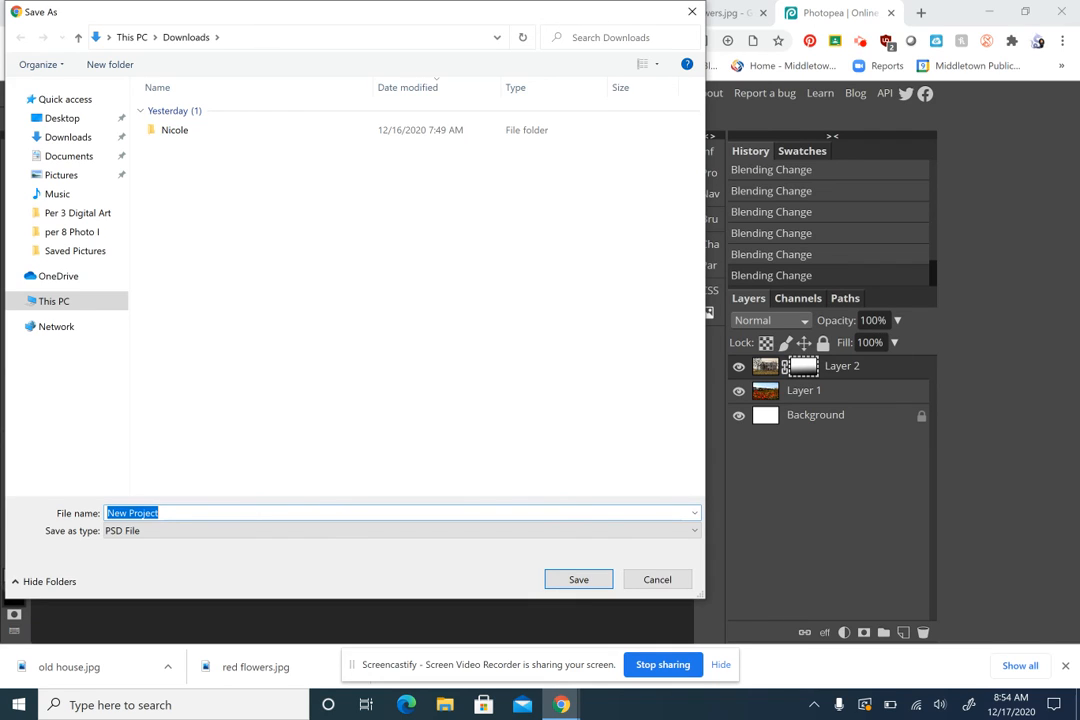
type("house composite M")
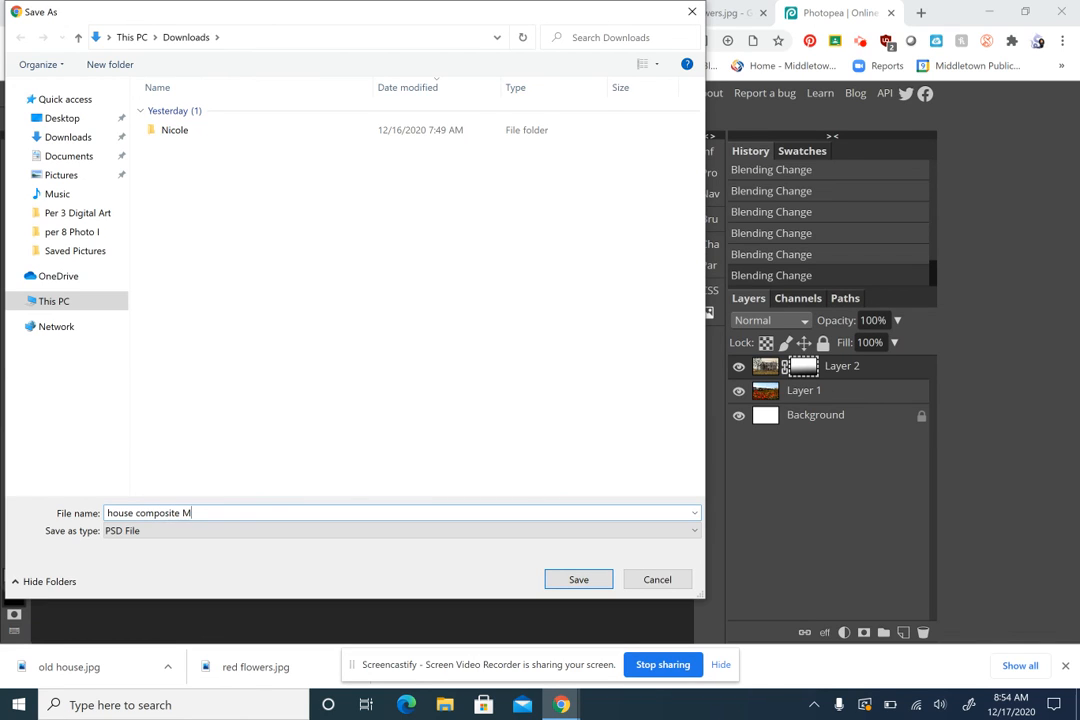
type("s I")
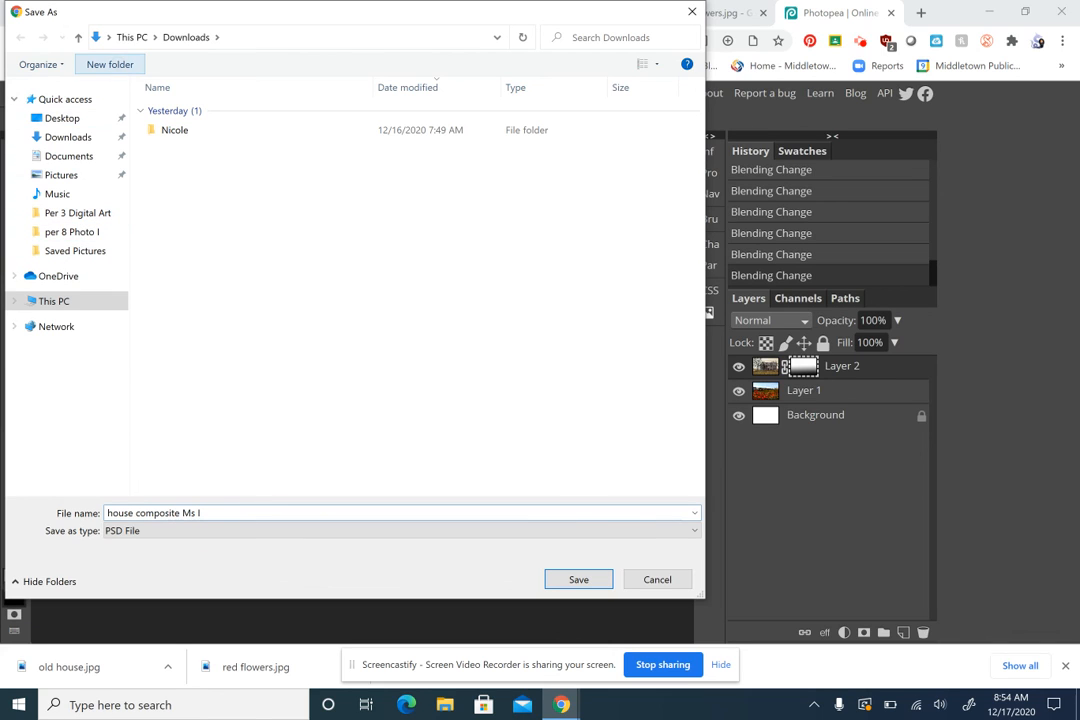
Create a folder named "Photo II" in Downloads and save the PSD file inside it
left_click(104, 62)
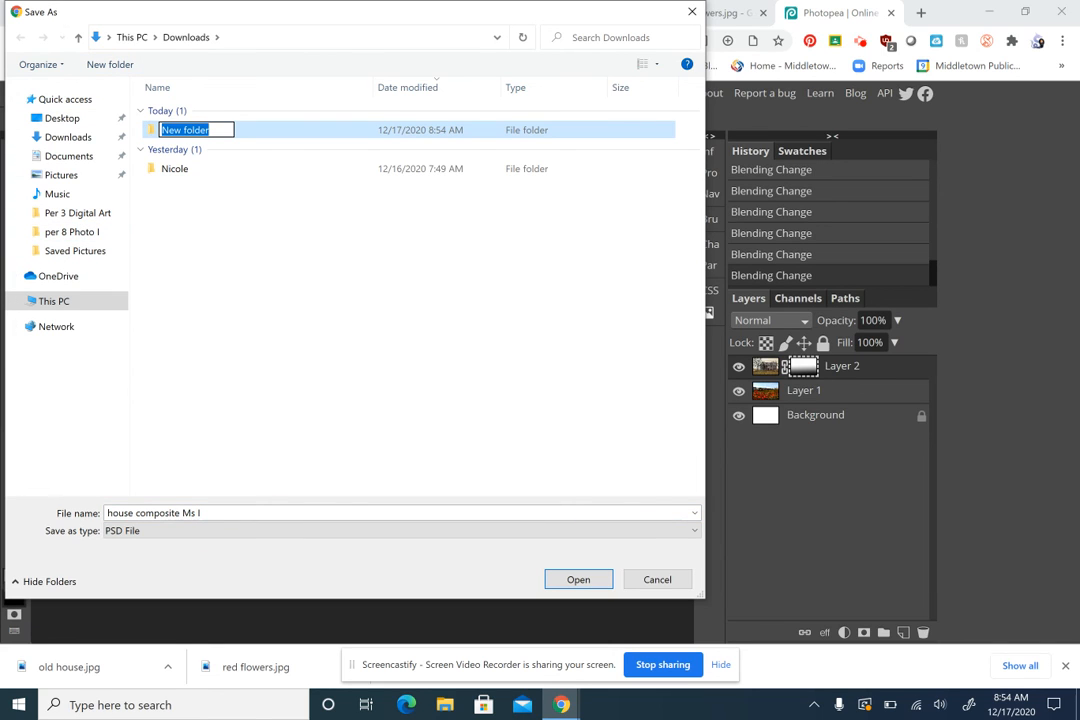
type("Photo")
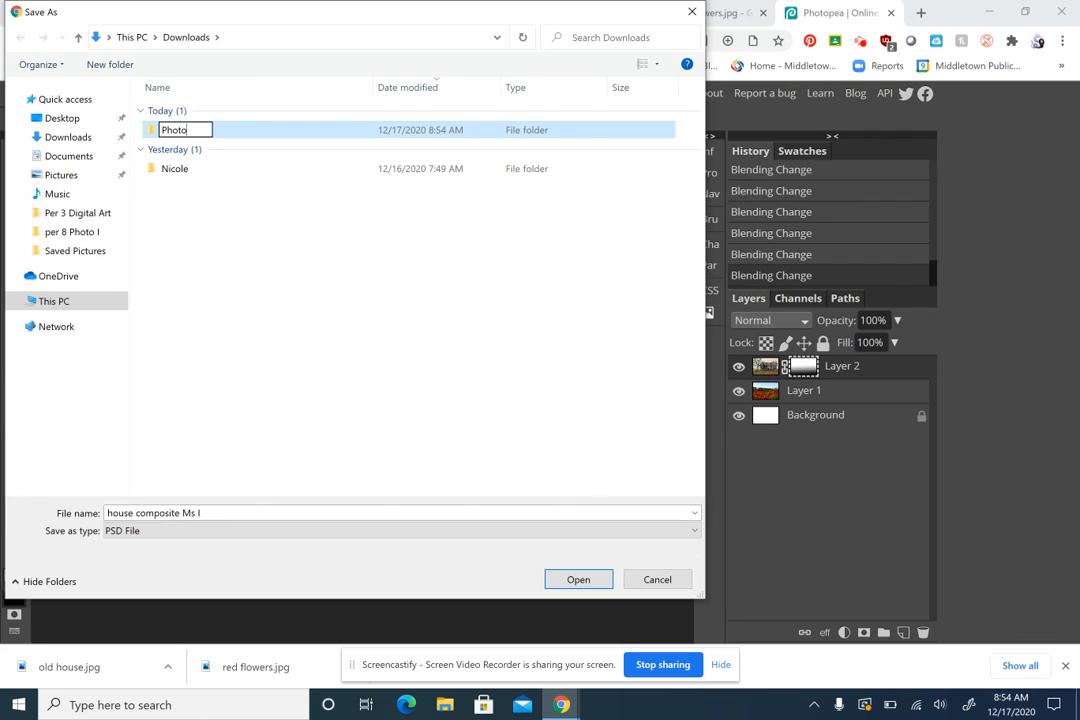
type(" II")
key("Return")
left_click(578, 579)
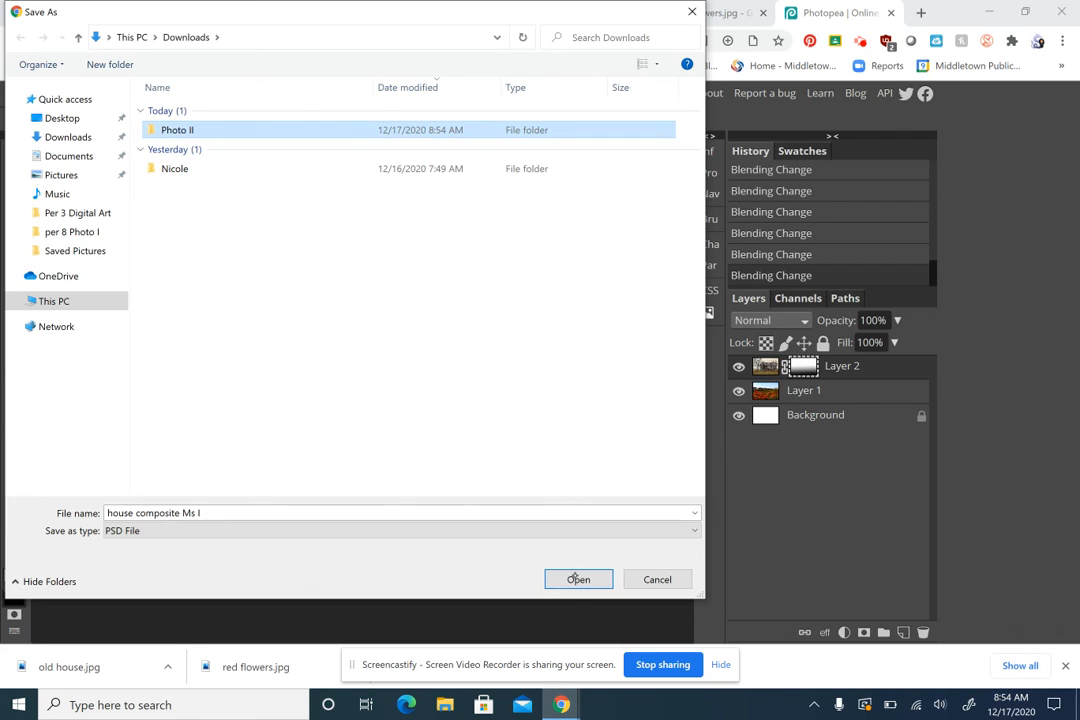
left_click(578, 579)
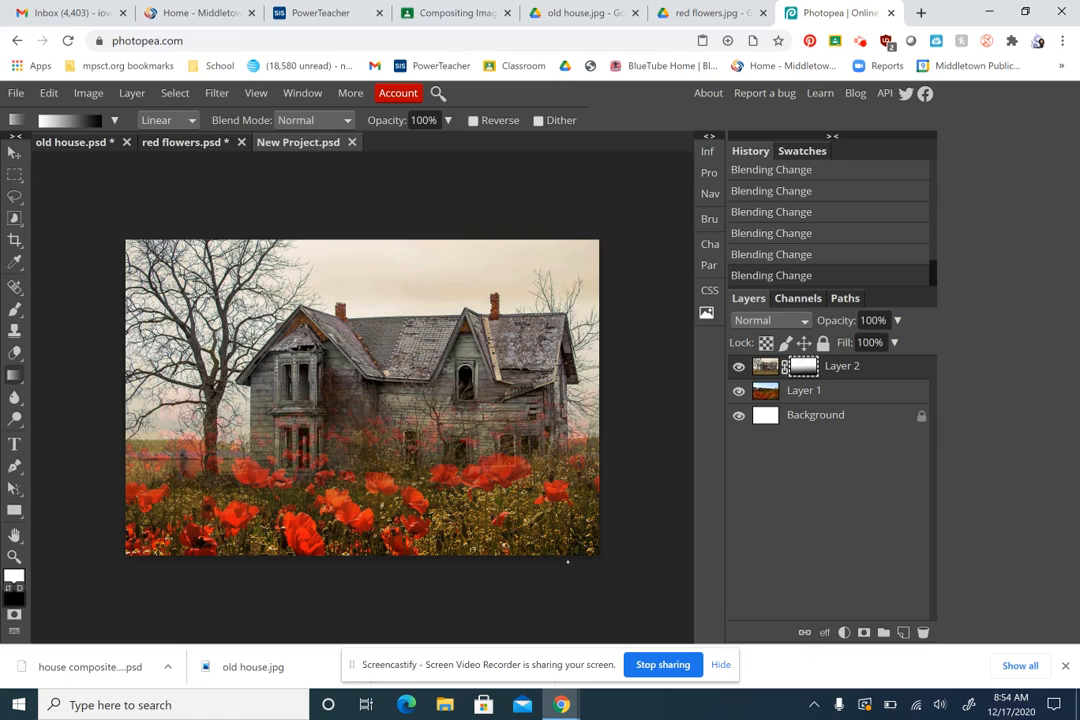
left_click(860, 42)
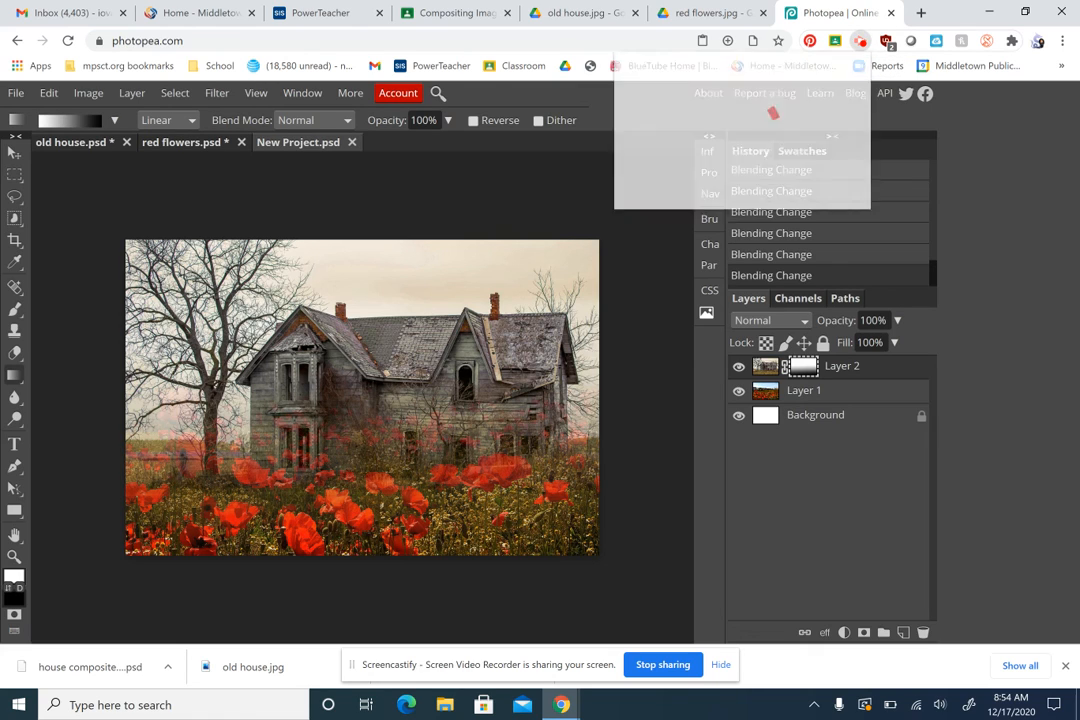